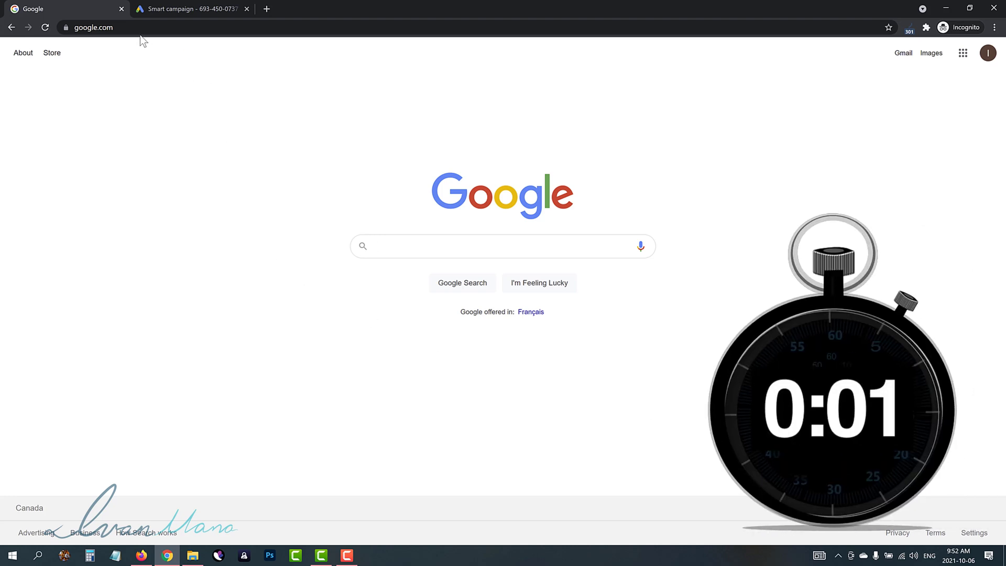
Load the Google Ads website at ads.google.com in Chrome.
{"action": "left_click", "coordinate": [142, 27]}
{"action": "type", "text": "ads.g"}
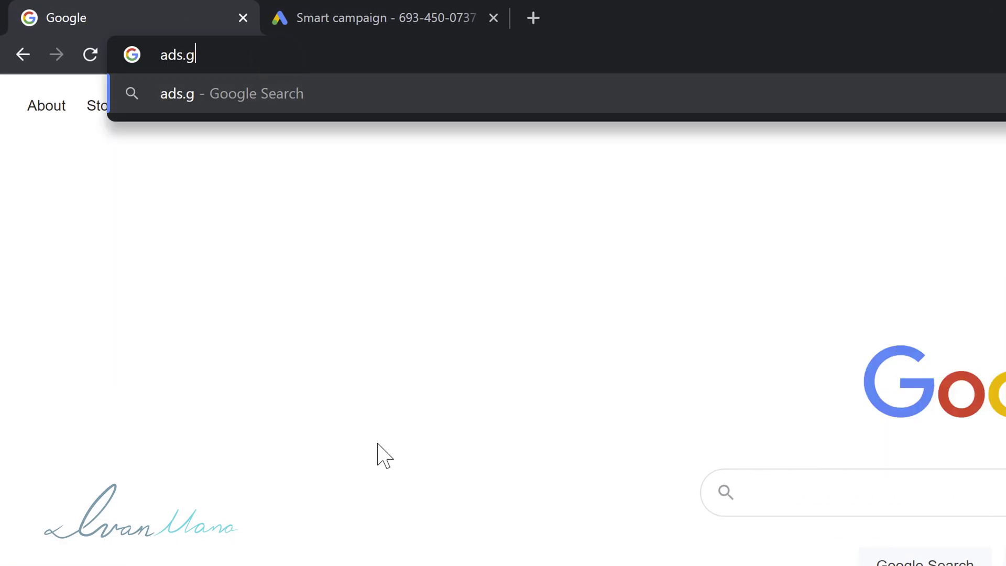
{"action": "type", "text": "oogle.com"}
{"action": "key", "text": "Return"}
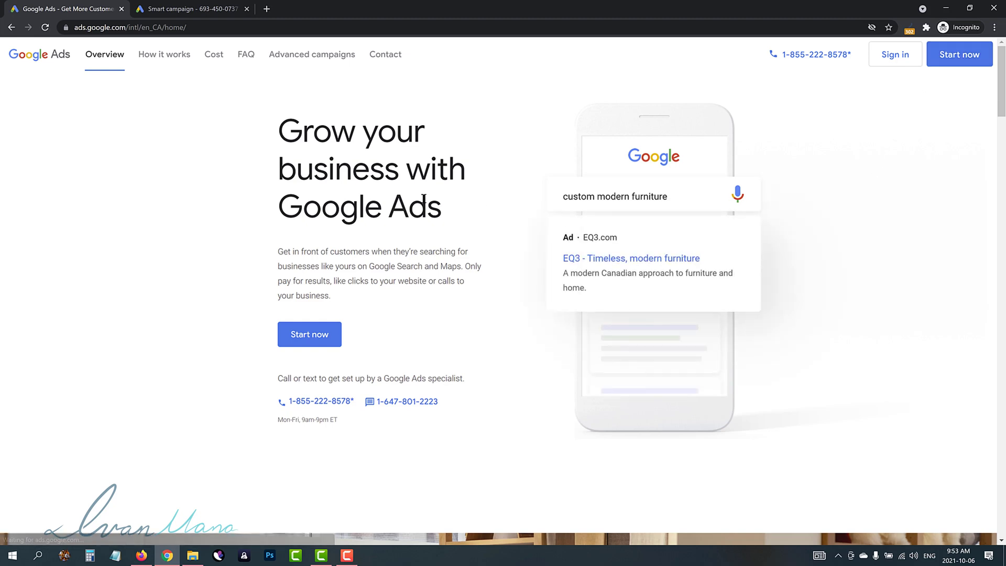
Start a Website traffic goal Search campaign and enter the business website address.
{"action": "left_click", "coordinate": [196, 7]}
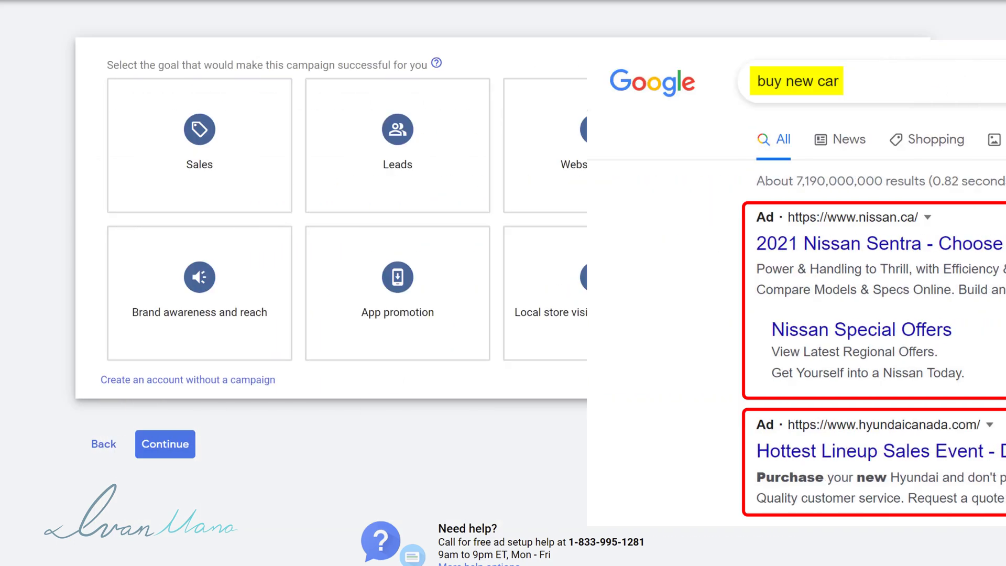
{"action": "left_click", "coordinate": [629, 167]}
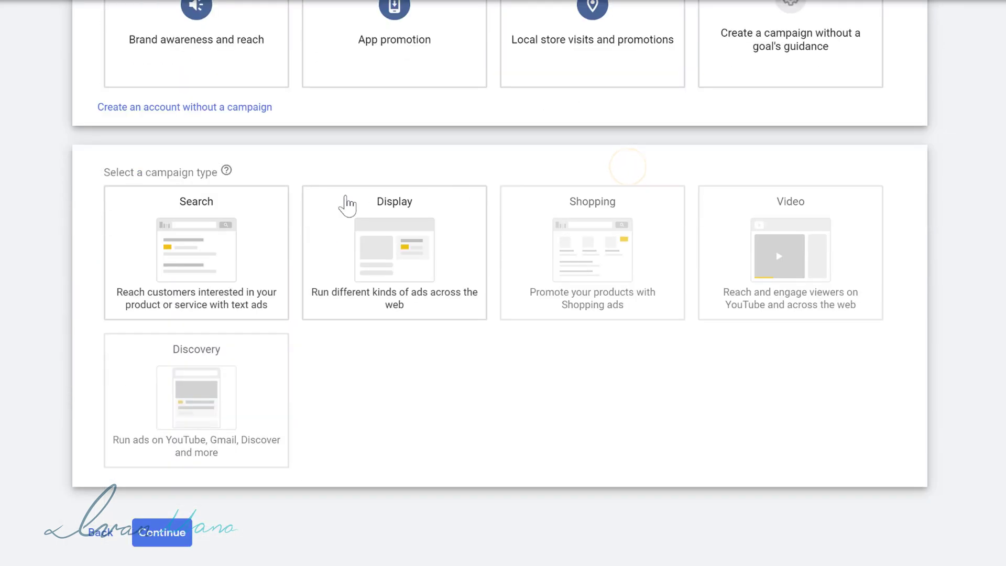
{"action": "left_click", "coordinate": [185, 240]}
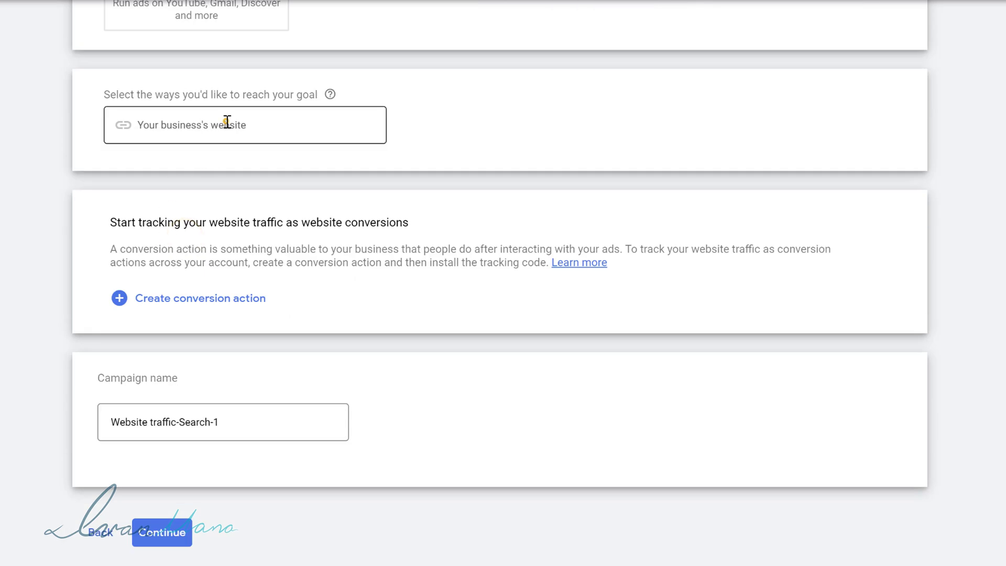
{"action": "left_click", "coordinate": [227, 122]}
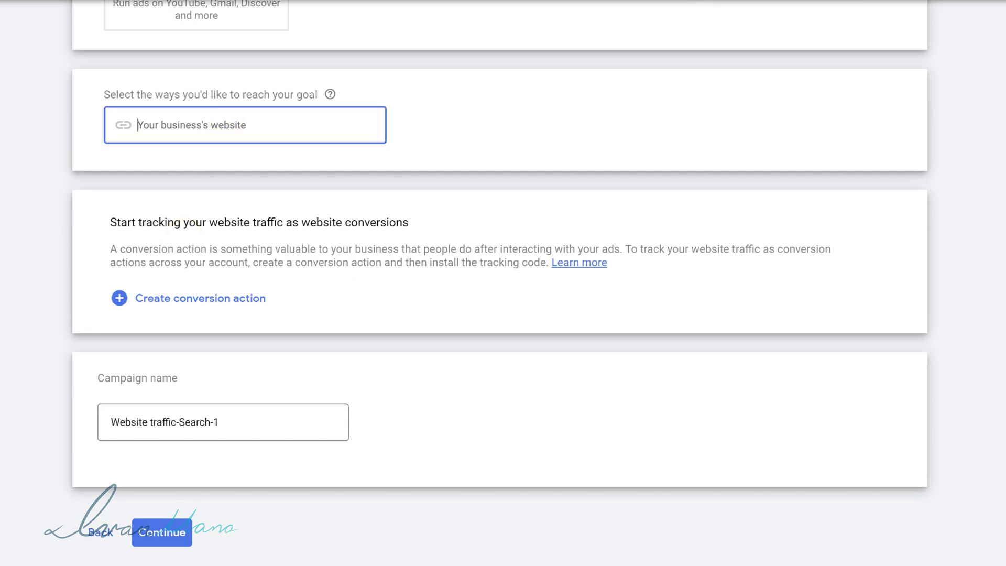
{"action": "type", "text": "https://www.ivanmana.com"}
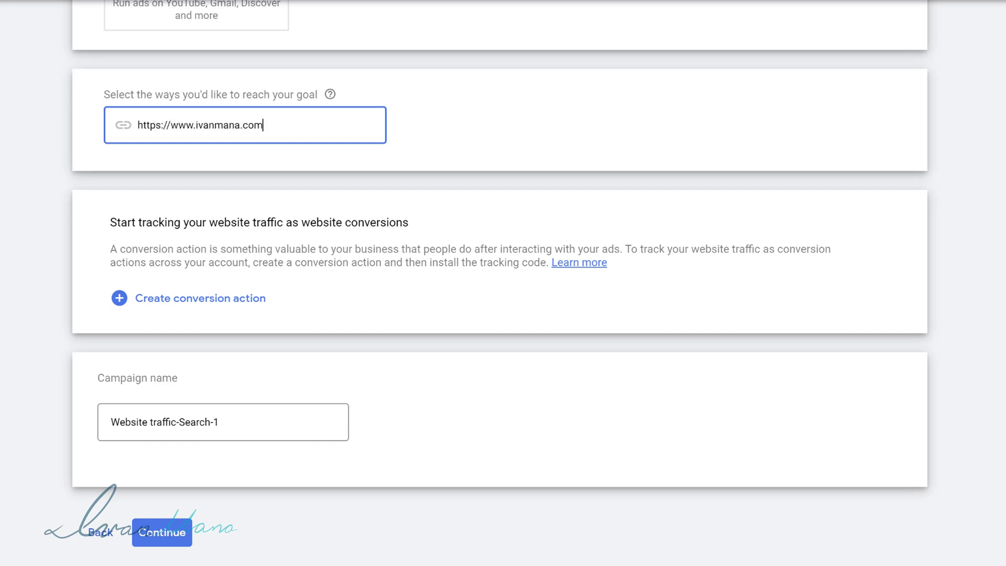
Replace the default campaign name with the free guide name and continue to settings.
{"action": "triple_click", "coordinate": [249, 419]}
{"action": "key", "text": "BackSpace"}
{"action": "type", "text": "Ivan Mana Free Guide"}
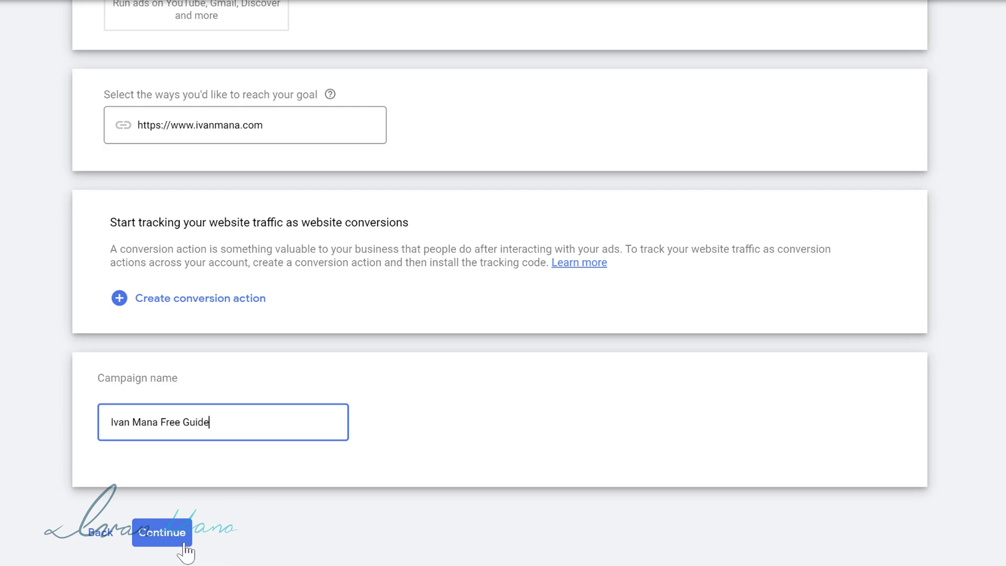
{"action": "left_click", "coordinate": [169, 534]}
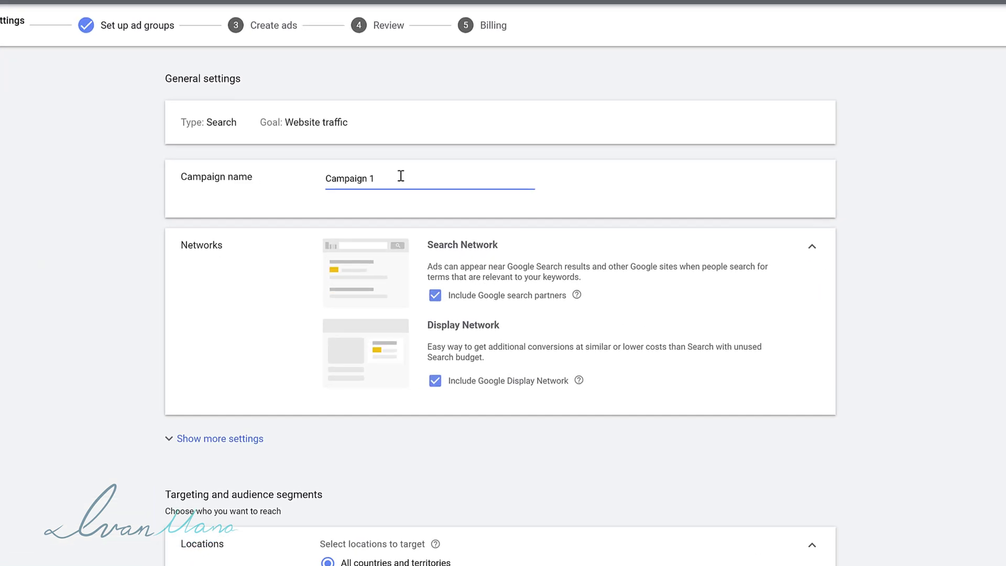
Rename Campaign 1 to the free guide name and exclude the Display Network and search partners.
{"action": "left_click_drag", "start_coordinate": [420, 208], "coordinate": [363, 210]}
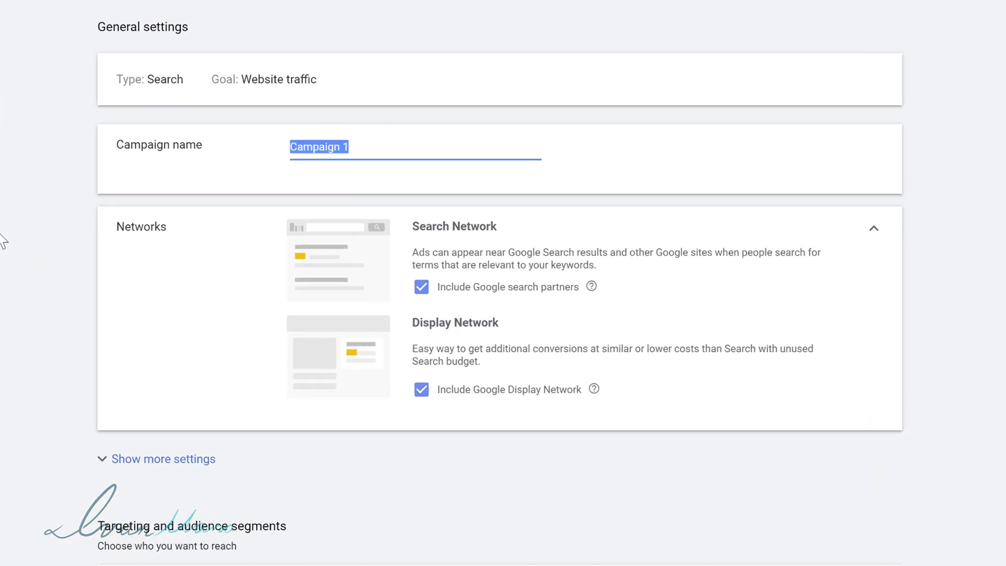
{"action": "type", "text": "Ivan Mana F"}
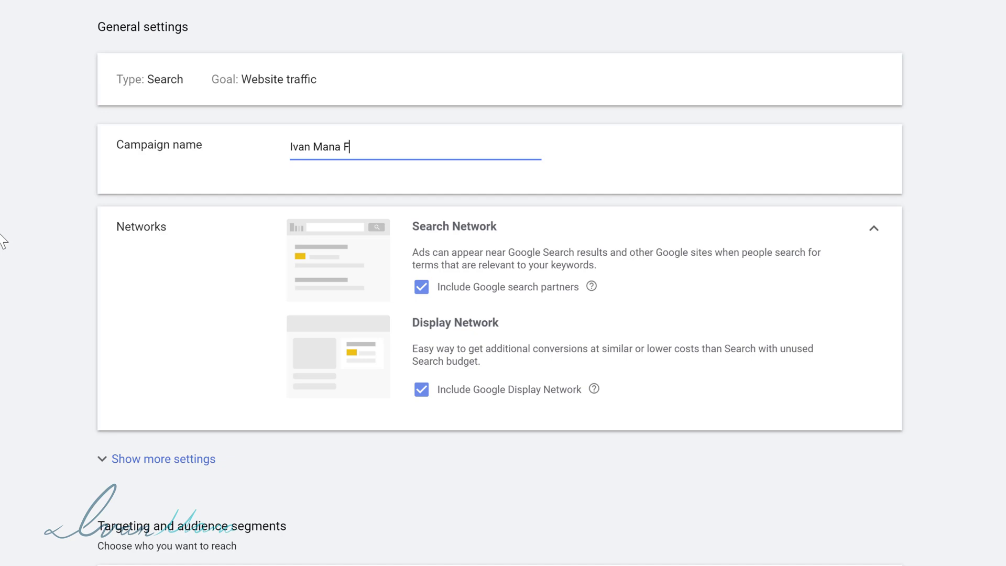
{"action": "type", "text": "ree Guide"}
{"action": "left_click", "coordinate": [422, 390]}
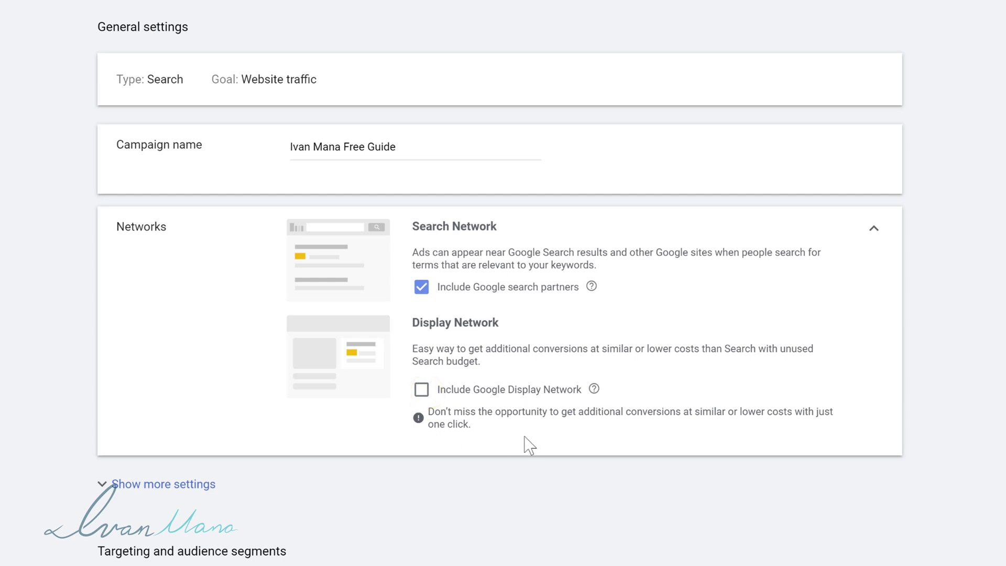
{"action": "left_click", "coordinate": [423, 287]}
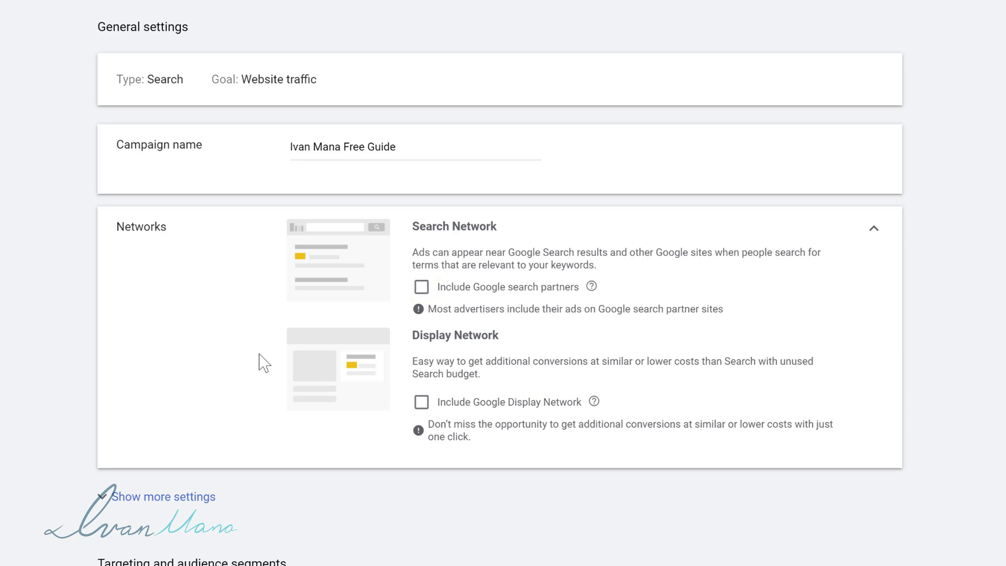
Target the United States by searching 'america' under another location.
{"action": "scroll", "coordinate": [3, 362], "scroll_direction": "down", "scroll_amount": 3}
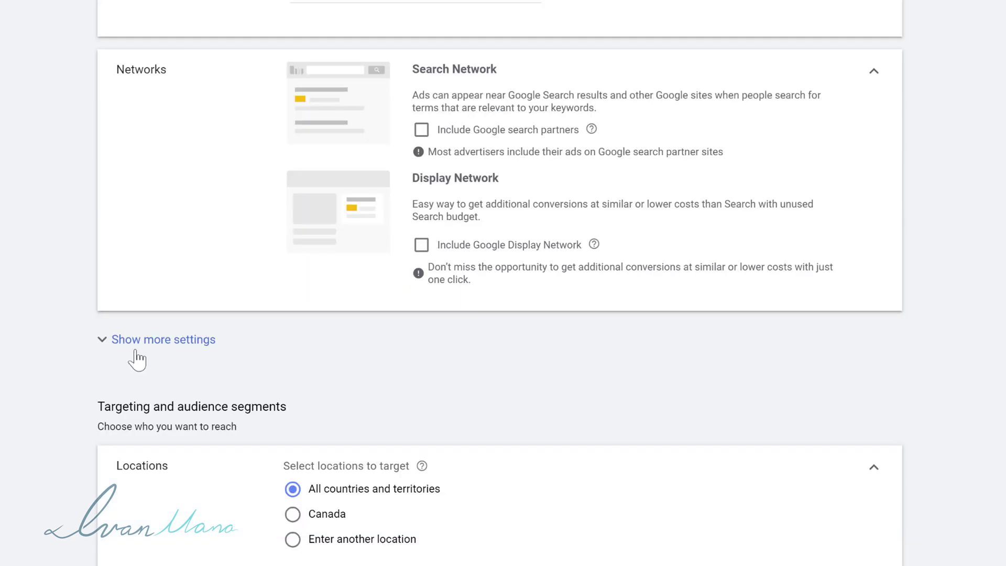
{"action": "left_click", "coordinate": [155, 341]}
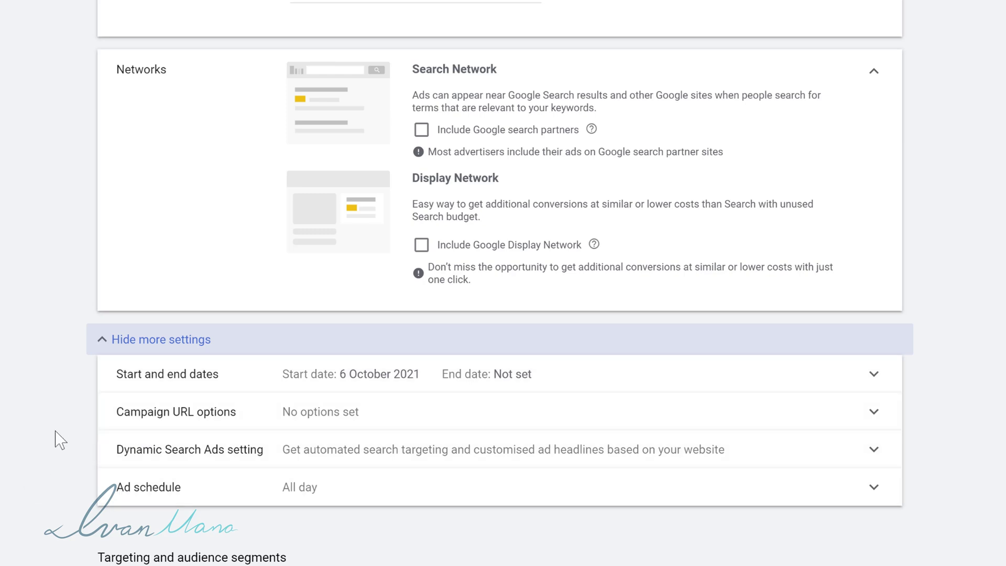
{"action": "scroll", "coordinate": [57, 443], "scroll_direction": "down", "scroll_amount": 6}
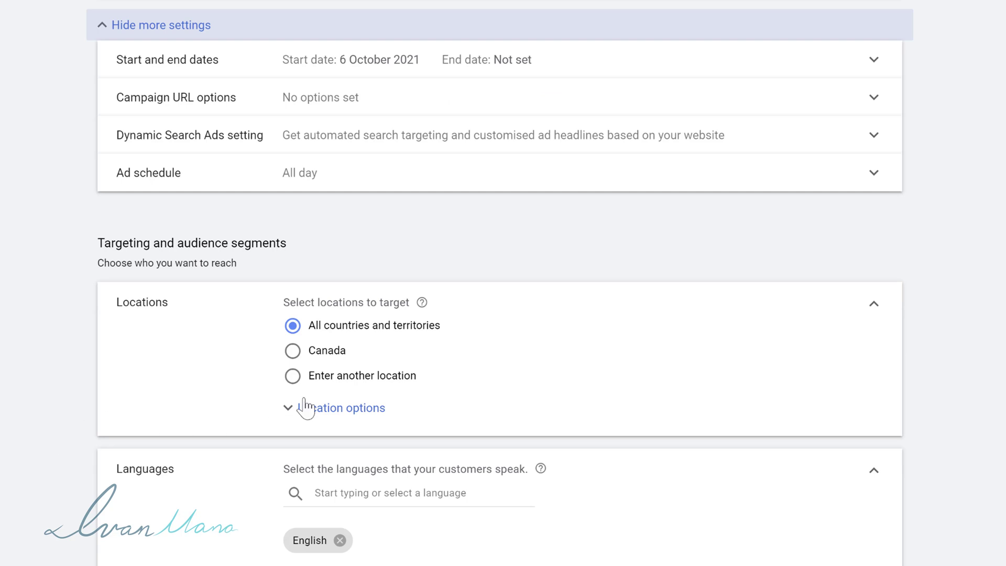
{"action": "left_click", "coordinate": [335, 376]}
{"action": "left_click", "coordinate": [384, 414]}
{"action": "type", "text": "america"}
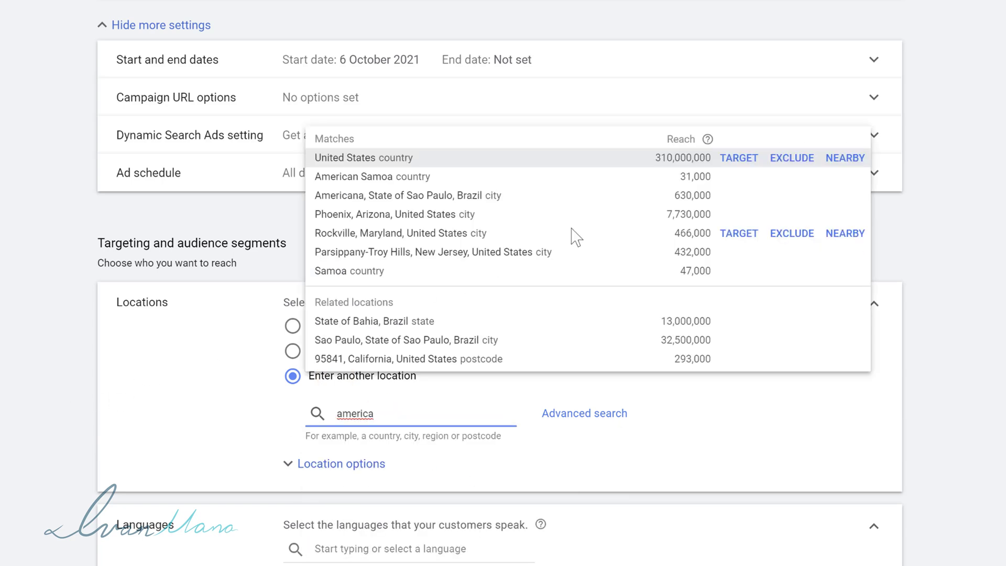
{"action": "left_click", "coordinate": [739, 158]}
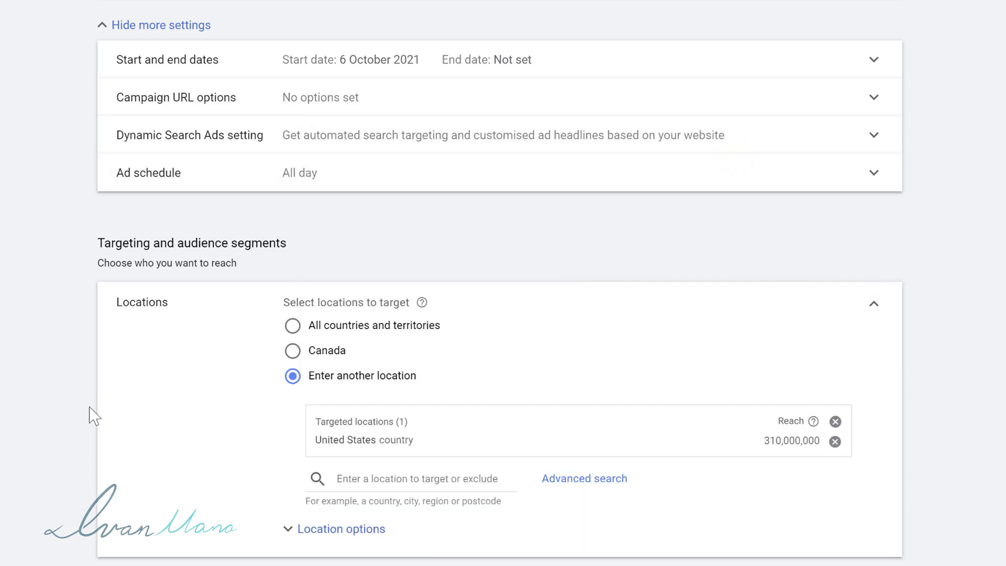
Exclude New York state from the location targeting.
{"action": "scroll", "coordinate": [93, 415], "scroll_direction": "down", "scroll_amount": 3}
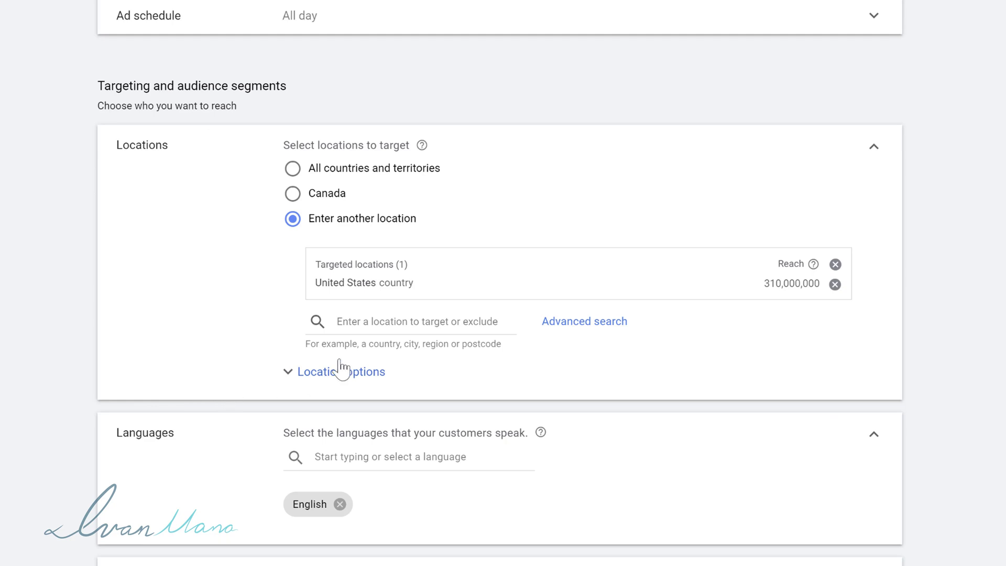
{"action": "left_click", "coordinate": [384, 324]}
{"action": "type", "text": "new york"}
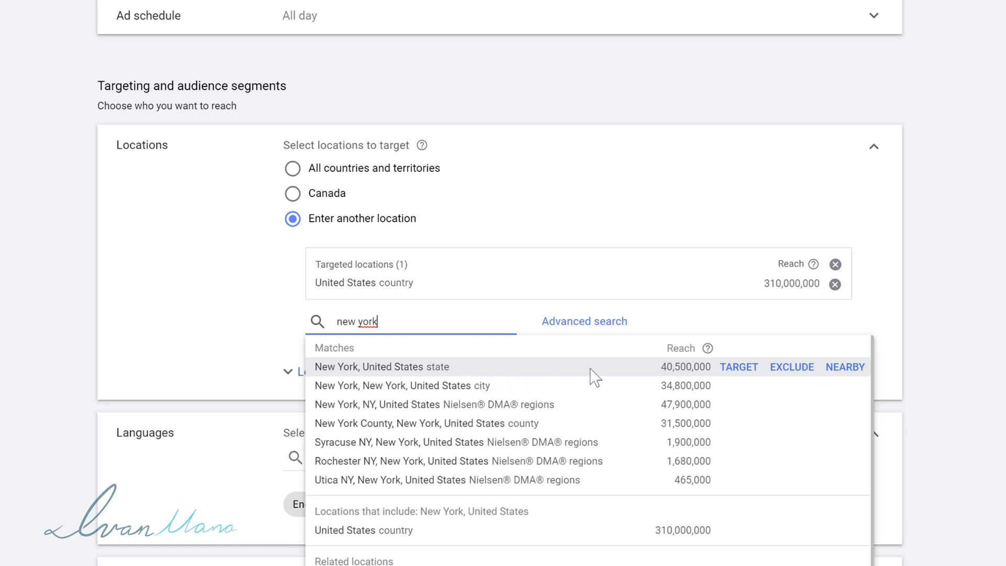
{"action": "left_click", "coordinate": [793, 367]}
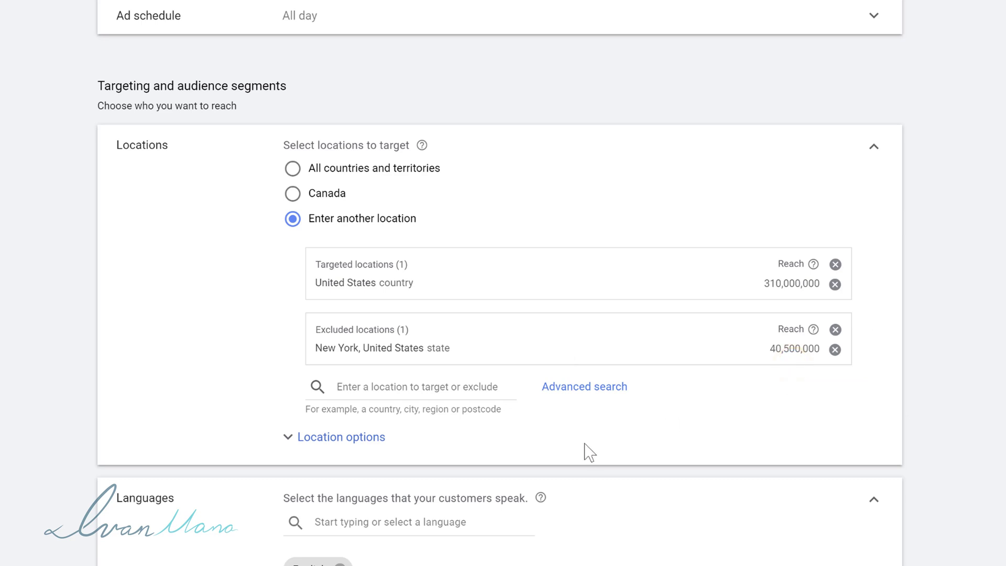
Set location options to Presence: people in or regularly in the targeted locations.
{"action": "left_click", "coordinate": [334, 437]}
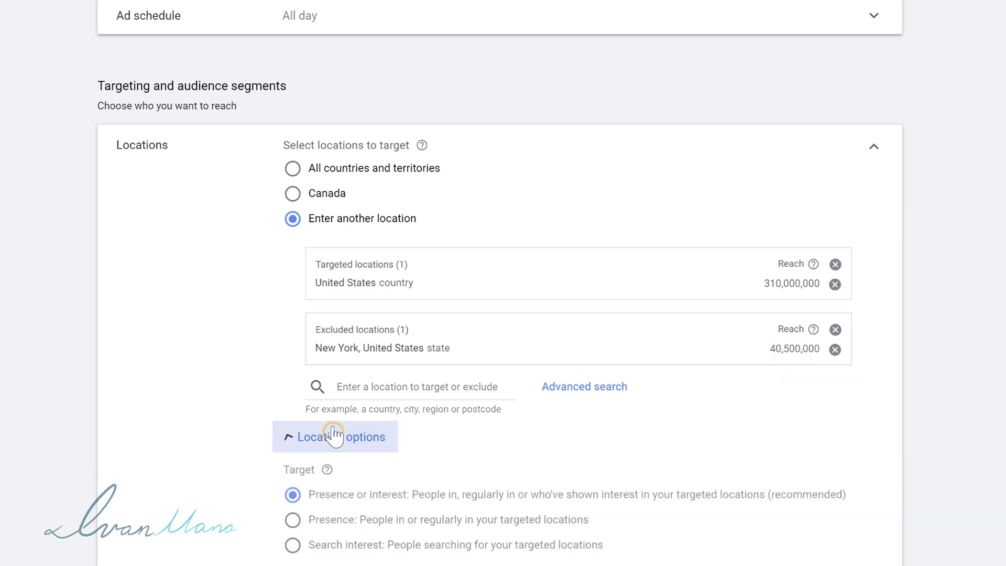
{"action": "scroll", "coordinate": [233, 496], "scroll_direction": "down", "scroll_amount": 6}
{"action": "left_click", "coordinate": [316, 210]}
{"action": "scroll", "coordinate": [184, 272], "scroll_direction": "up", "scroll_amount": 3}
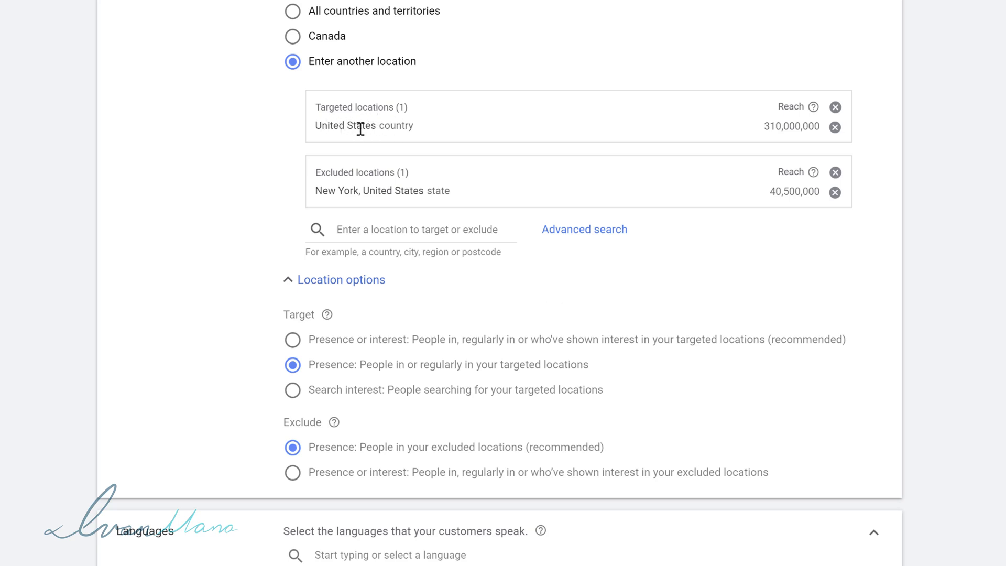
{"action": "scroll", "coordinate": [184, 348], "scroll_direction": "down", "scroll_amount": 5}
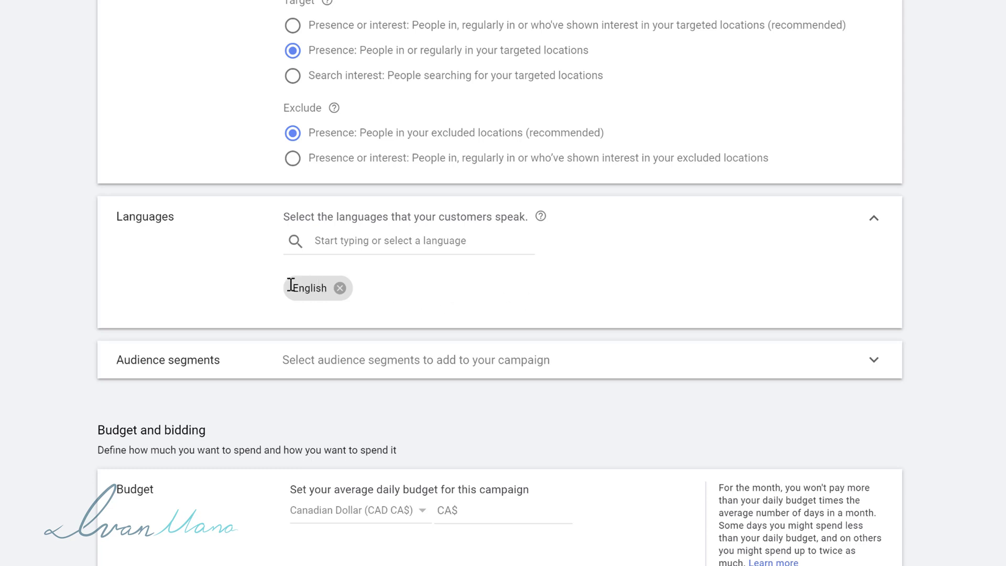
{"action": "scroll", "coordinate": [377, 281], "scroll_direction": "down", "scroll_amount": 5}
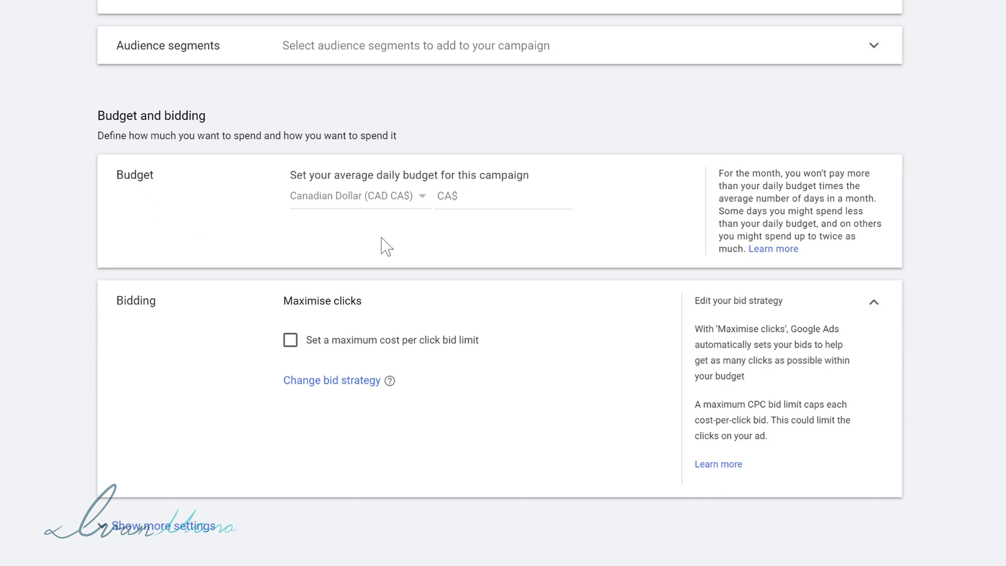
Change the average daily budget from CA$619,999 to CA$25.
{"action": "left_click", "coordinate": [490, 199]}
{"action": "type", "text": "1"}
{"action": "double_click", "coordinate": [480, 190]}
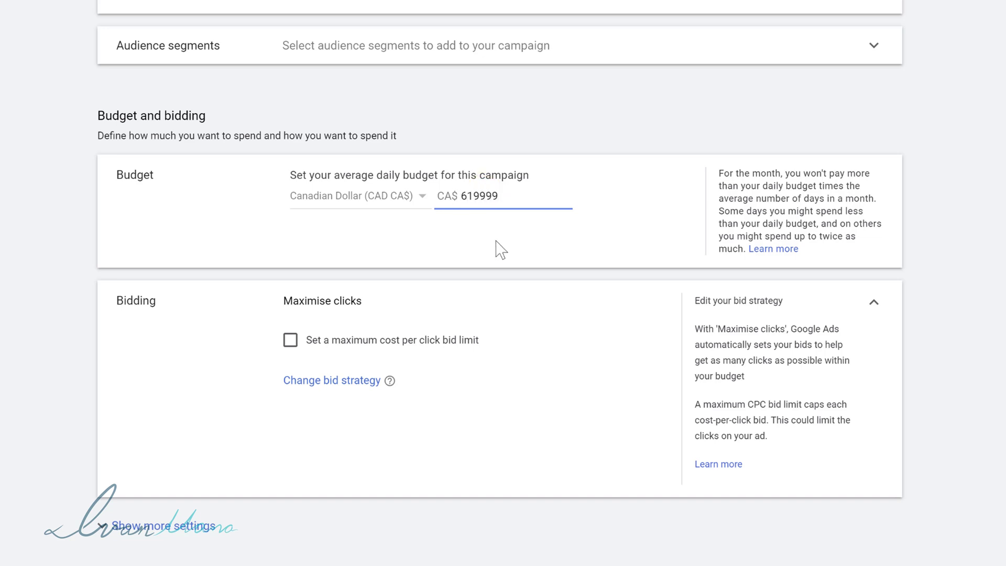
{"action": "type", "text": "619999"}
{"action": "left_click", "coordinate": [496, 243]}
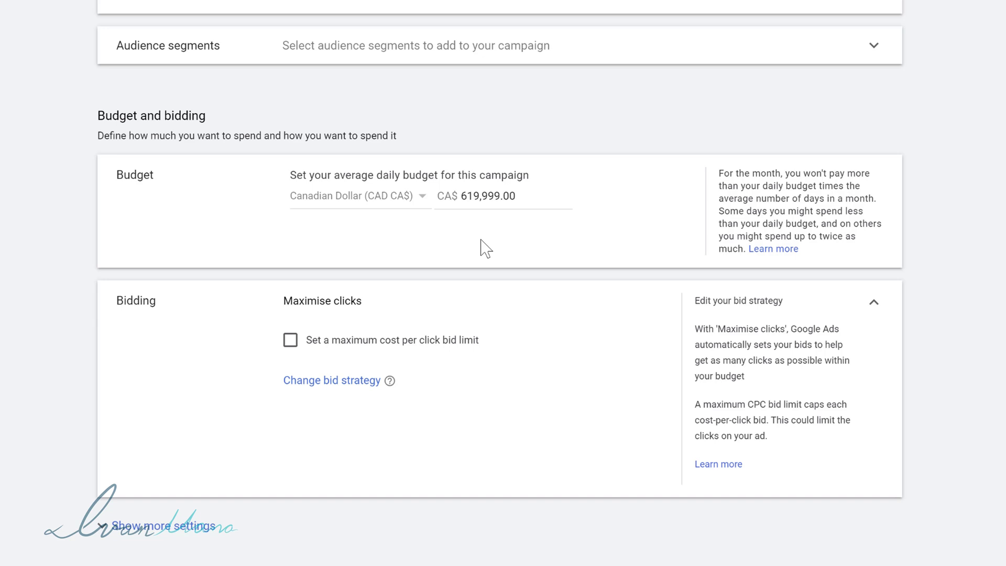
{"action": "left_click", "coordinate": [507, 222]}
{"action": "double_click", "coordinate": [534, 198]}
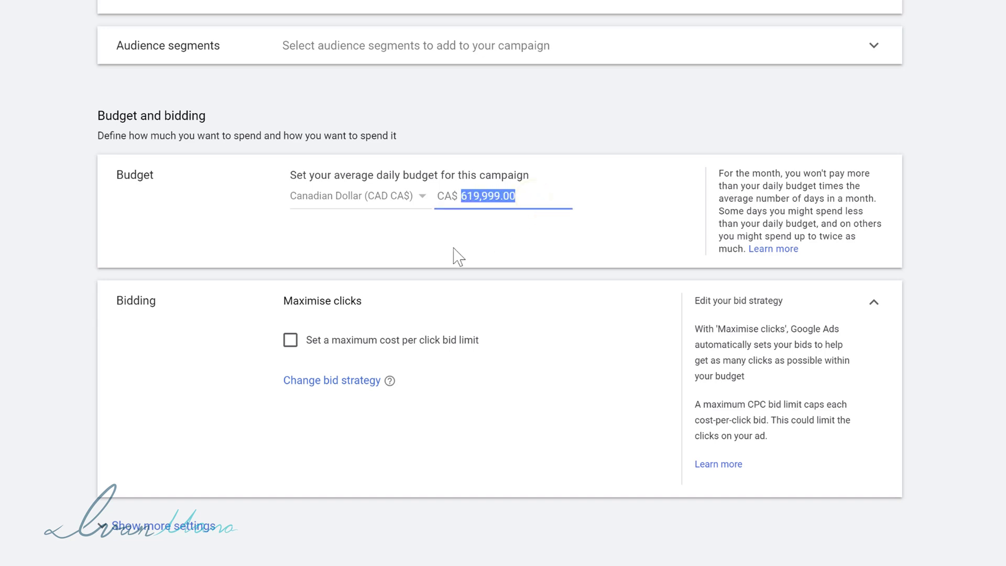
{"action": "type", "text": "25"}
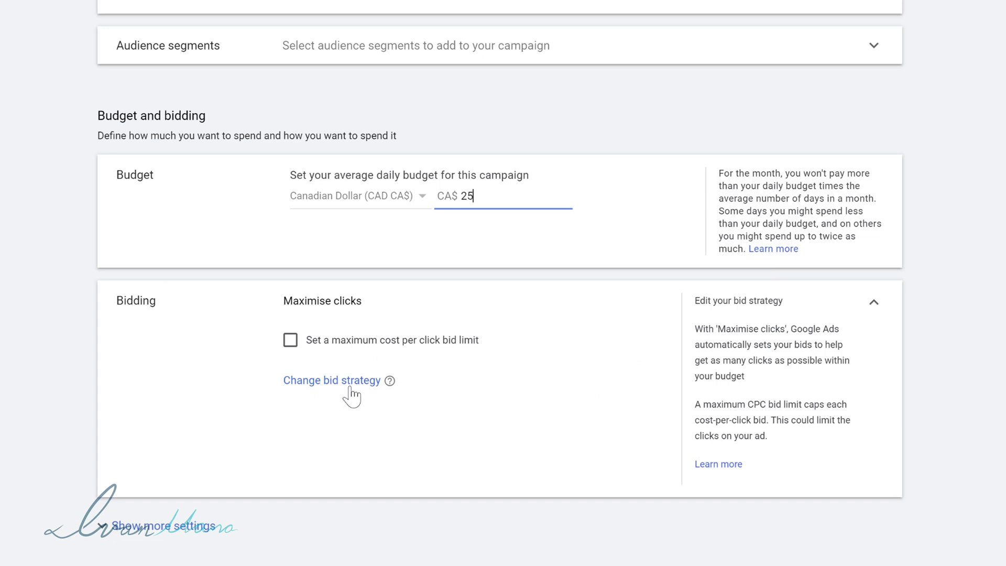
Choose Manual CPC as the bid strategy directly and expand the additional settings.
{"action": "left_click", "coordinate": [350, 387]}
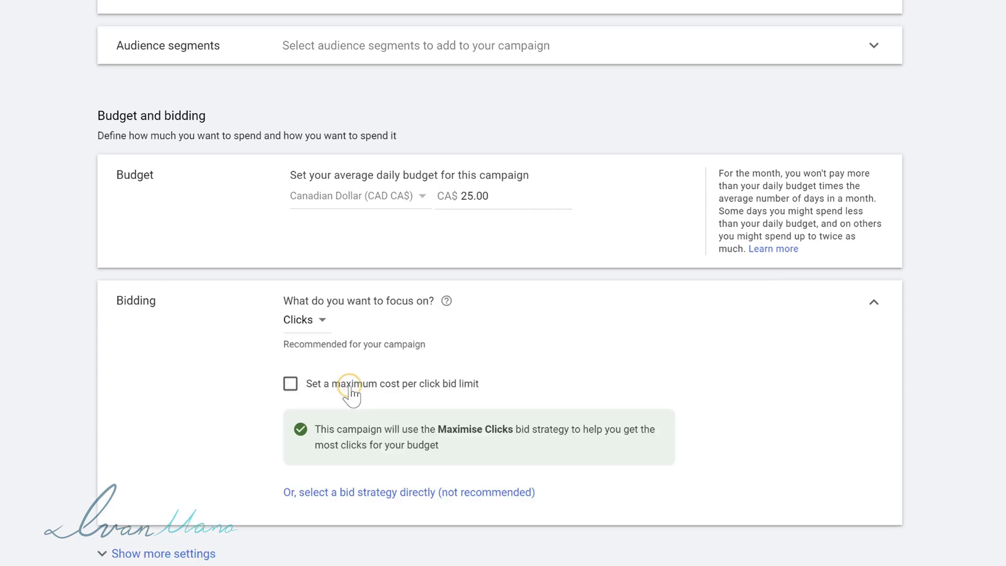
{"action": "left_click", "coordinate": [416, 492]}
{"action": "left_click", "coordinate": [367, 332]}
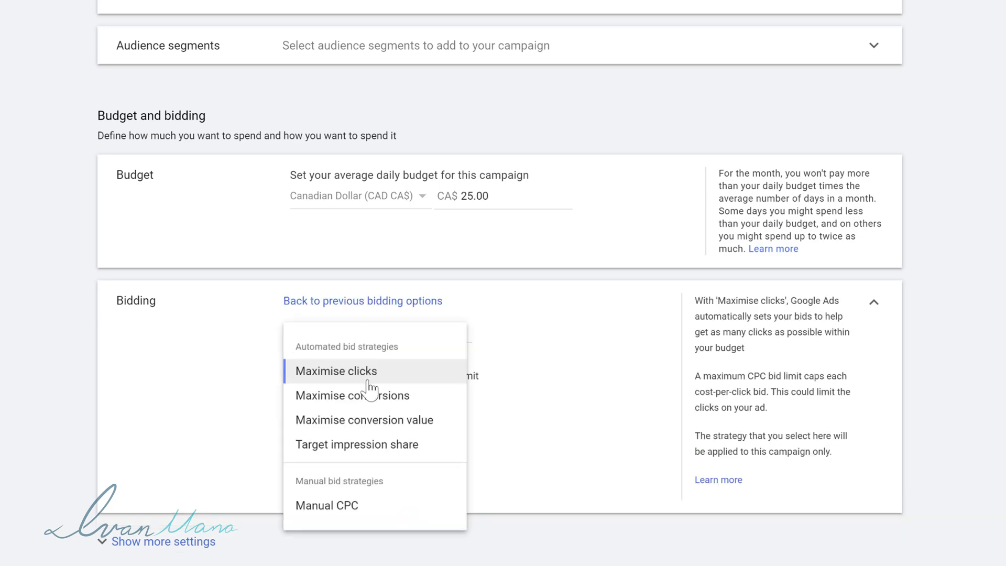
{"action": "left_click", "coordinate": [326, 522]}
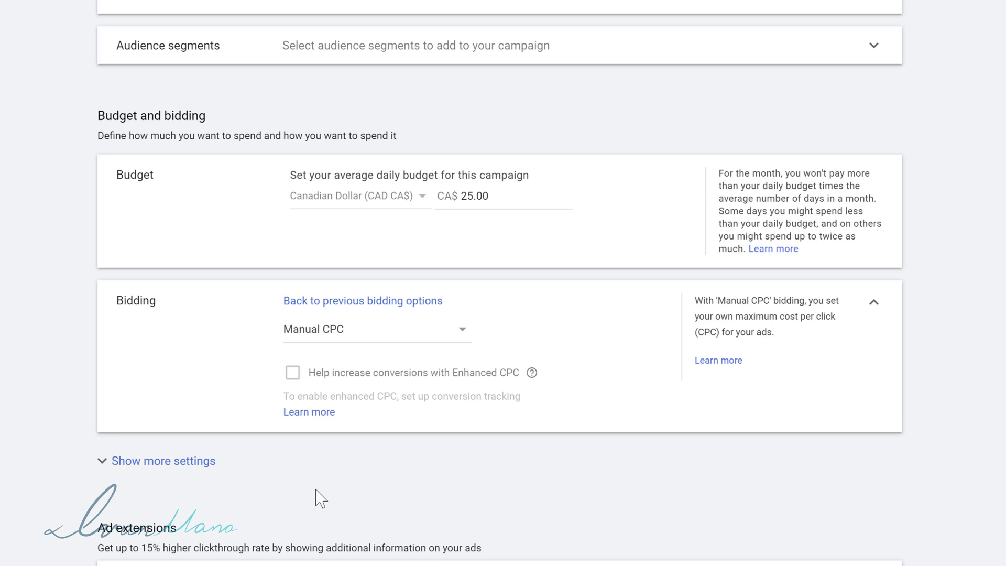
{"action": "left_click", "coordinate": [422, 346]}
{"action": "mouse_move", "coordinate": [401, 407]}
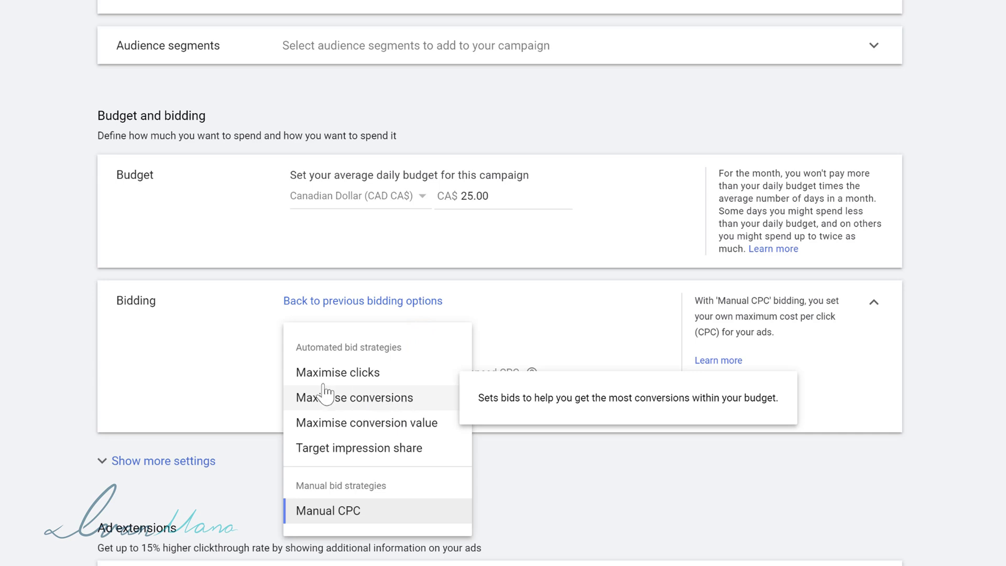
{"action": "left_click", "coordinate": [237, 374]}
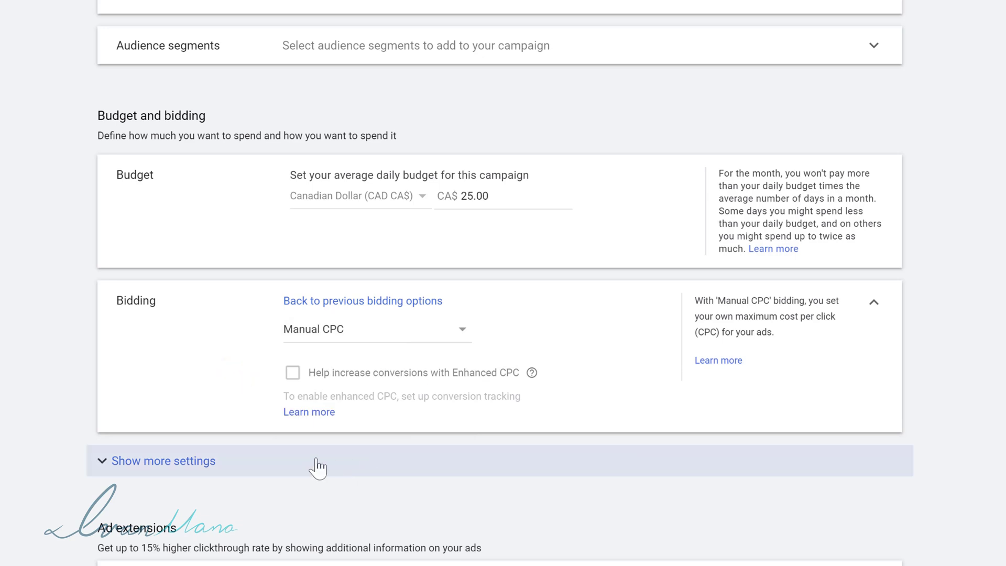
{"action": "scroll", "coordinate": [319, 467], "scroll_direction": "down", "scroll_amount": 3}
{"action": "left_click", "coordinate": [236, 303]}
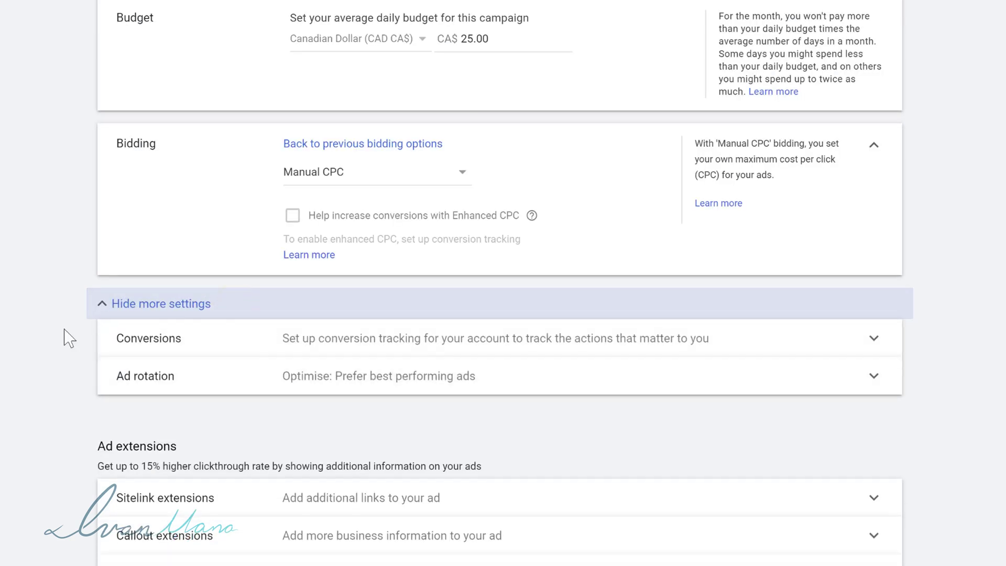
Scroll past Ad extensions and save the campaign settings to continue to ad groups.
{"action": "scroll", "coordinate": [68, 338], "scroll_direction": "down", "scroll_amount": 3}
{"action": "scroll", "coordinate": [69, 339], "scroll_direction": "down", "scroll_amount": 1}
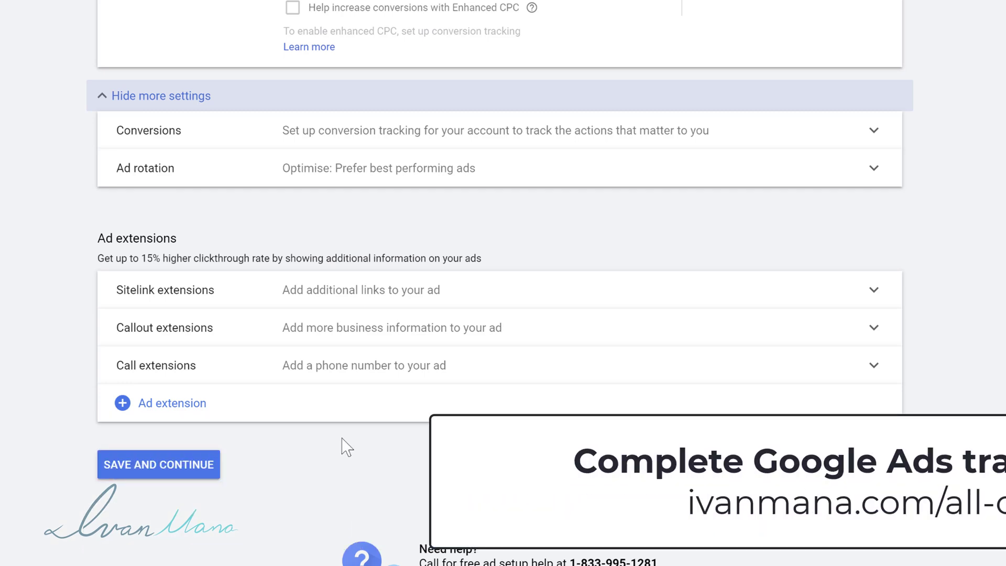
{"action": "left_click", "coordinate": [188, 471]}
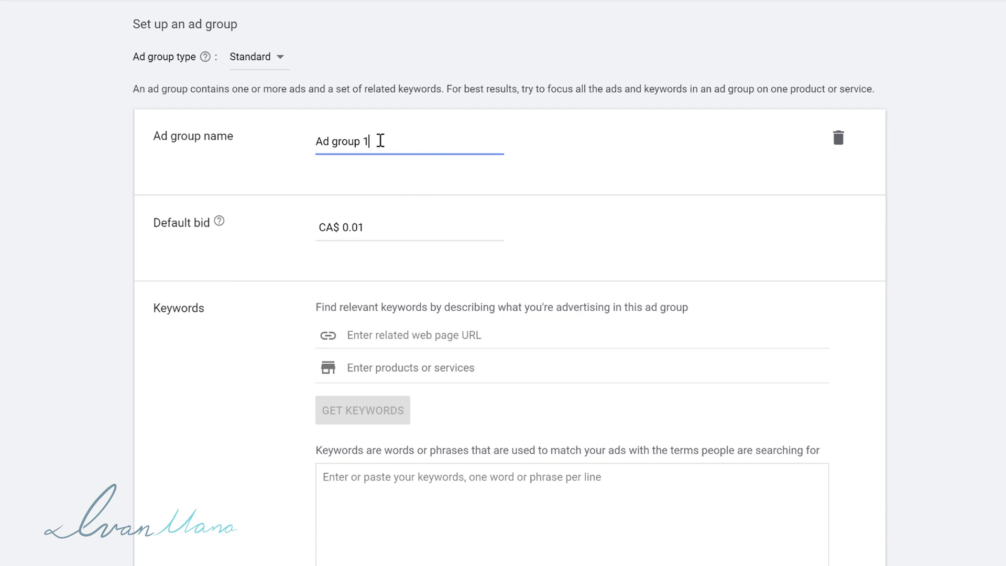
Name the ad group 'free guide' and set its default bid to CA$0.50.
{"action": "triple_click", "coordinate": [334, 148]}
{"action": "type", "text": "free guide"}
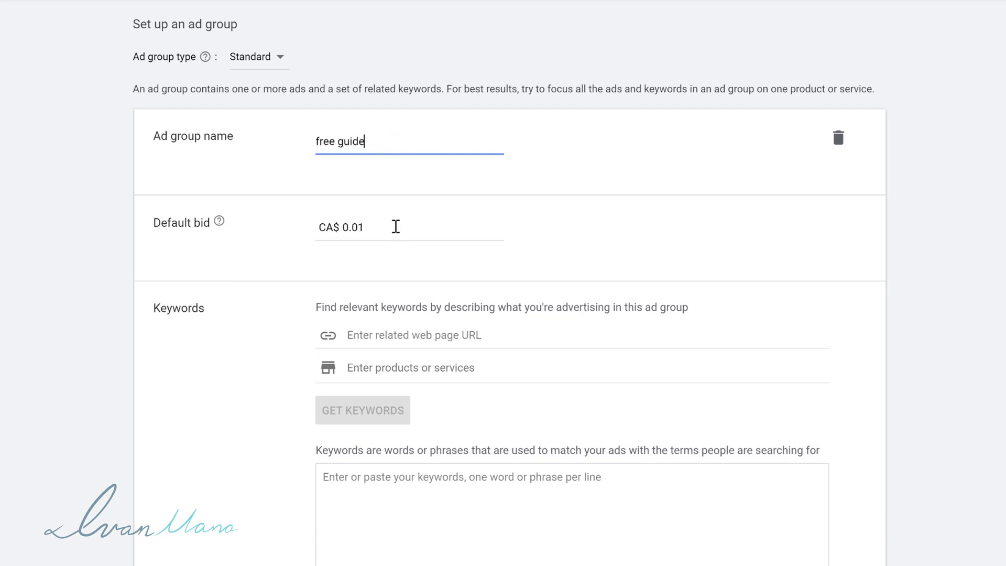
{"action": "left_click", "coordinate": [350, 229]}
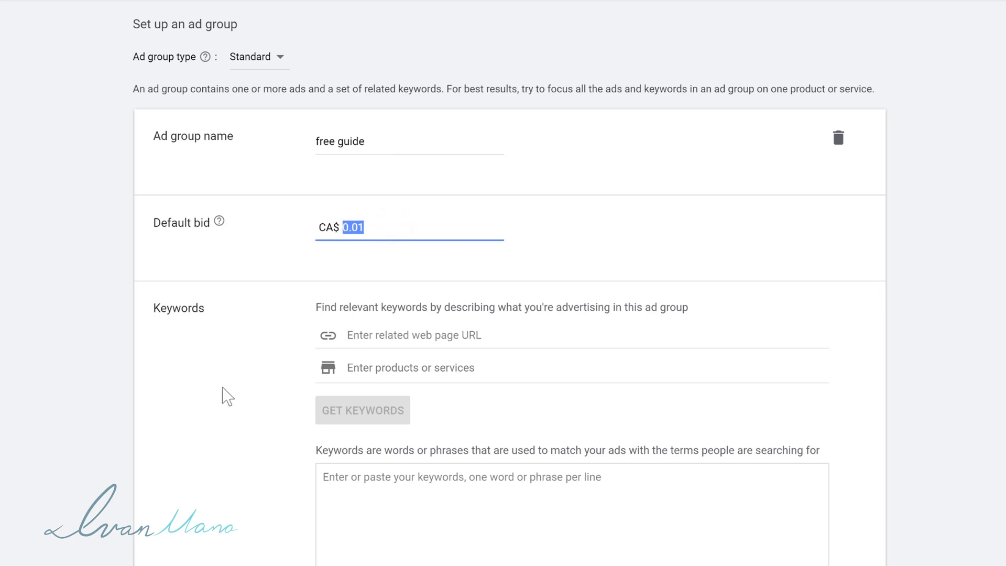
{"action": "type", "text": "0."}
{"action": "left_click", "coordinate": [230, 388]}
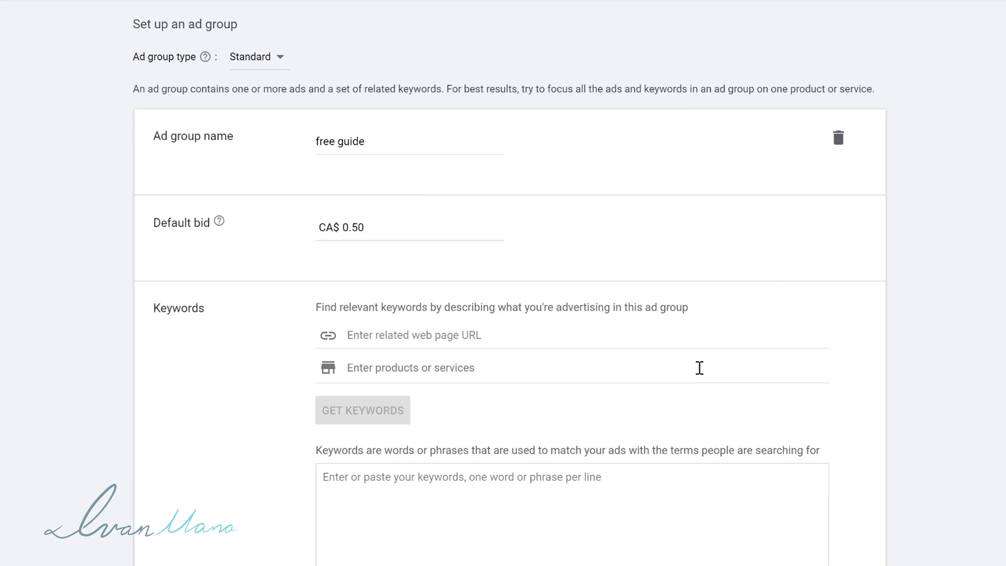
{"action": "scroll", "coordinate": [700, 368], "scroll_direction": "down", "scroll_amount": 3}
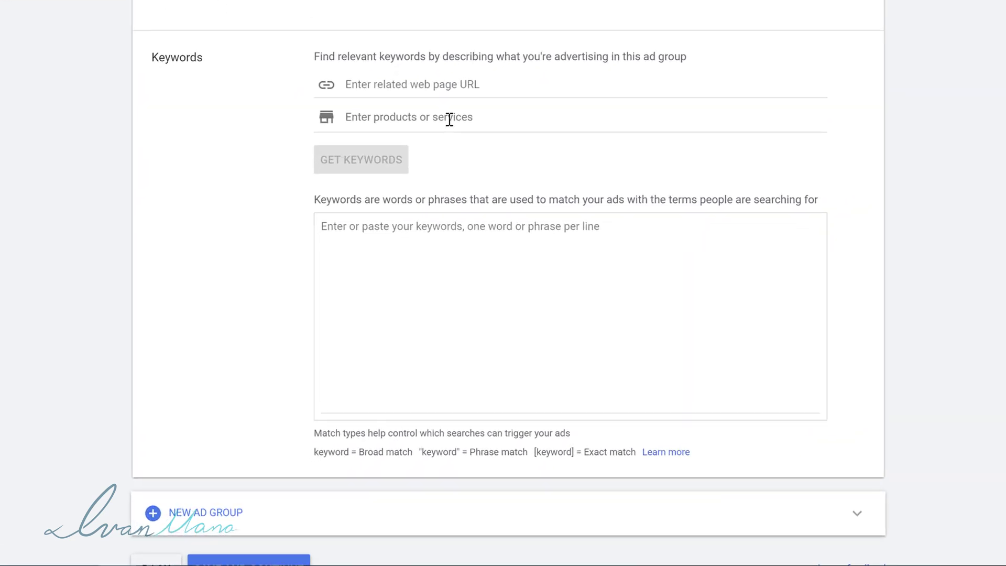
Generate keyword suggestions for an affiliate marketing guide and review the list.
{"action": "left_click", "coordinate": [450, 117]}
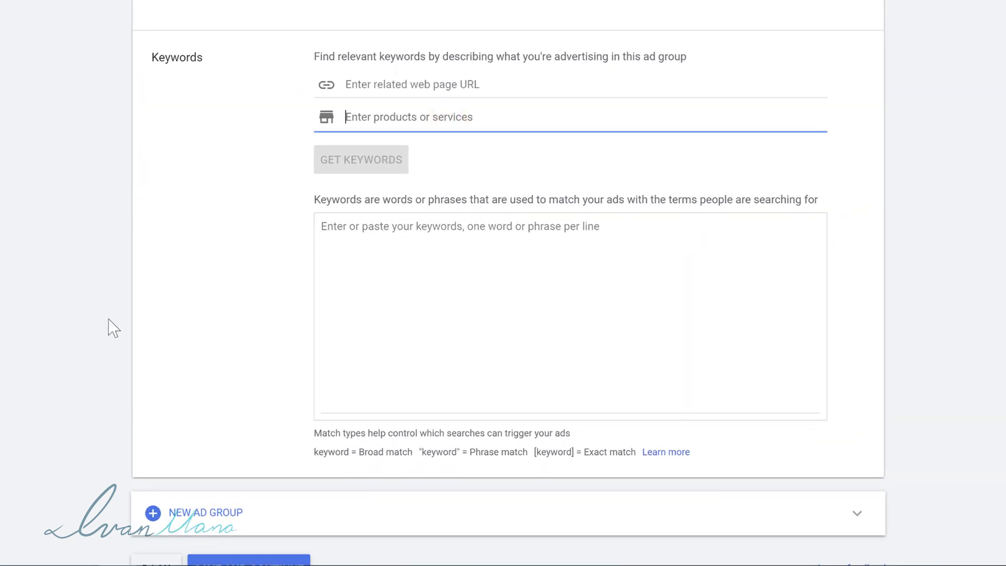
{"action": "type", "text": "affiliate marketing guide"}
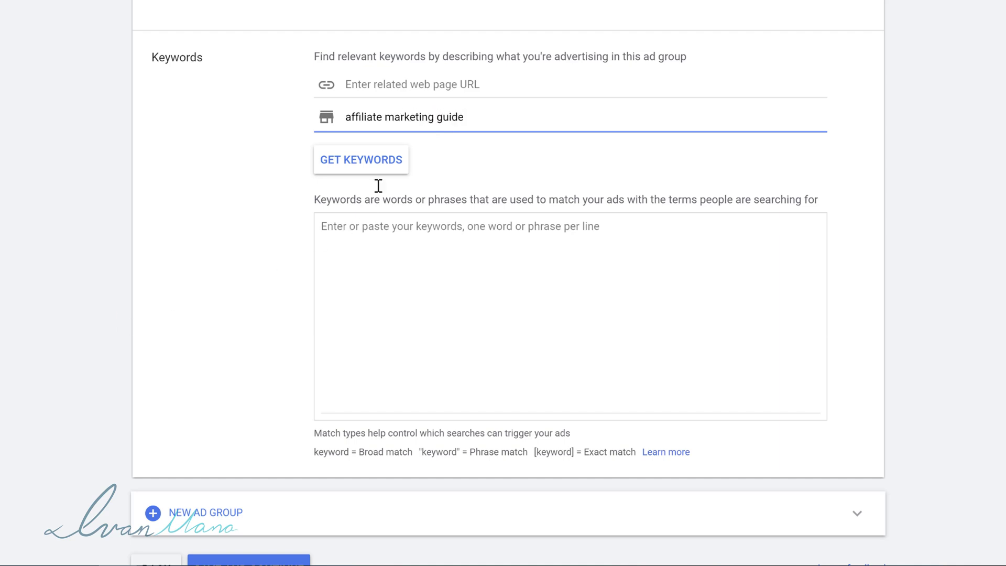
{"action": "left_click", "coordinate": [401, 158]}
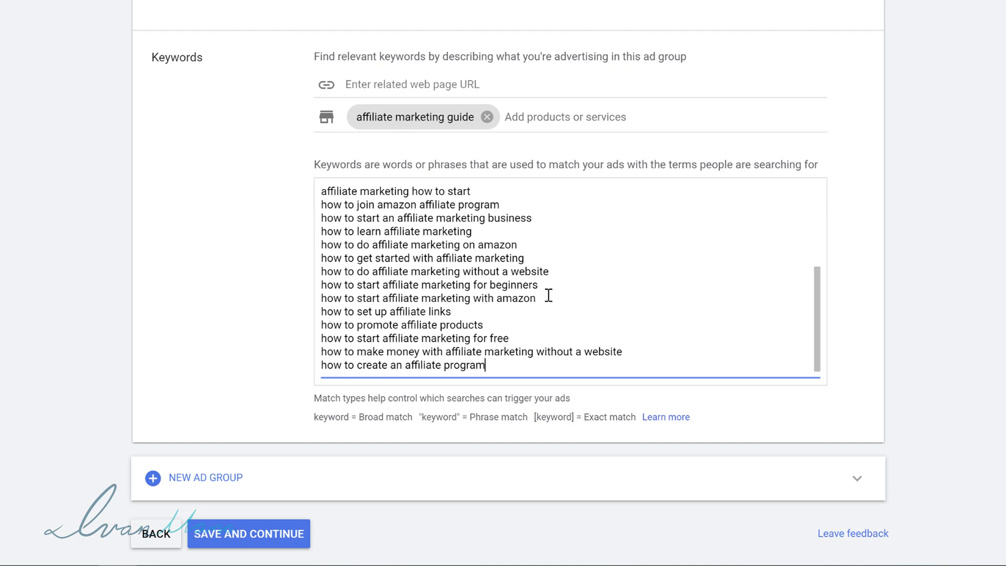
{"action": "scroll", "coordinate": [541, 313], "scroll_direction": "up", "scroll_amount": 3}
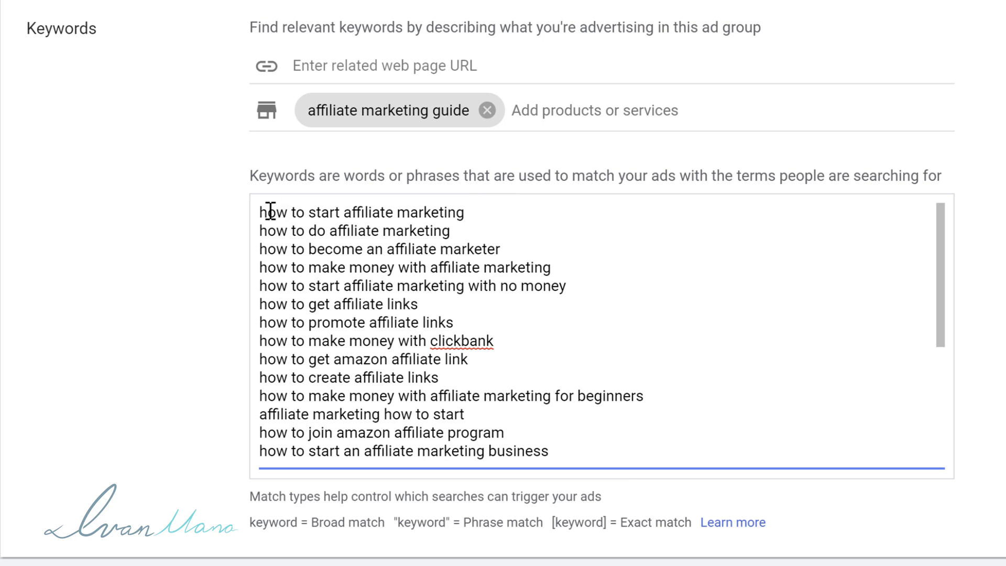
{"action": "left_click_drag", "start_coordinate": [265, 211], "coordinate": [417, 207]}
{"action": "left_click_drag", "start_coordinate": [289, 231], "coordinate": [454, 249]}
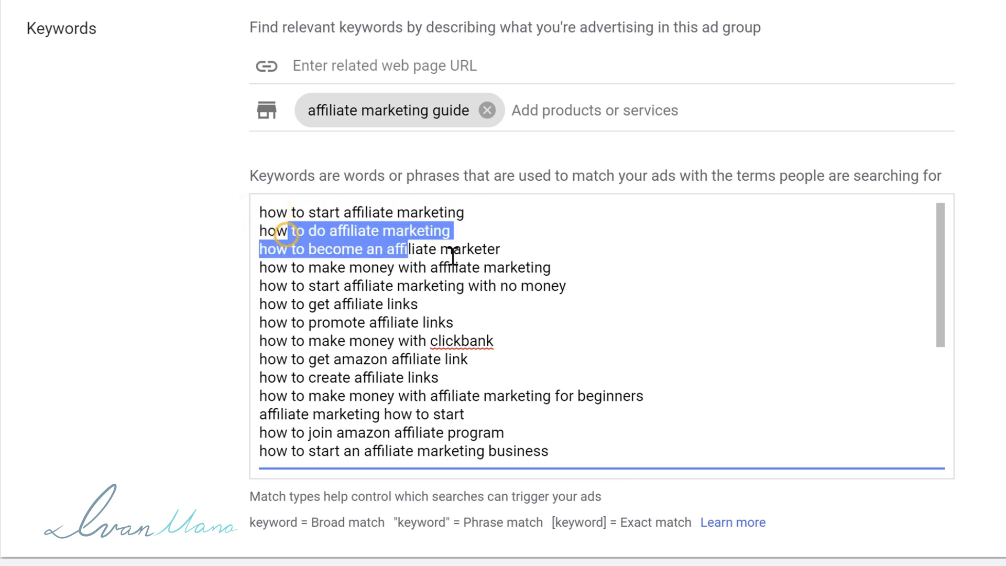
{"action": "left_click", "coordinate": [399, 285]}
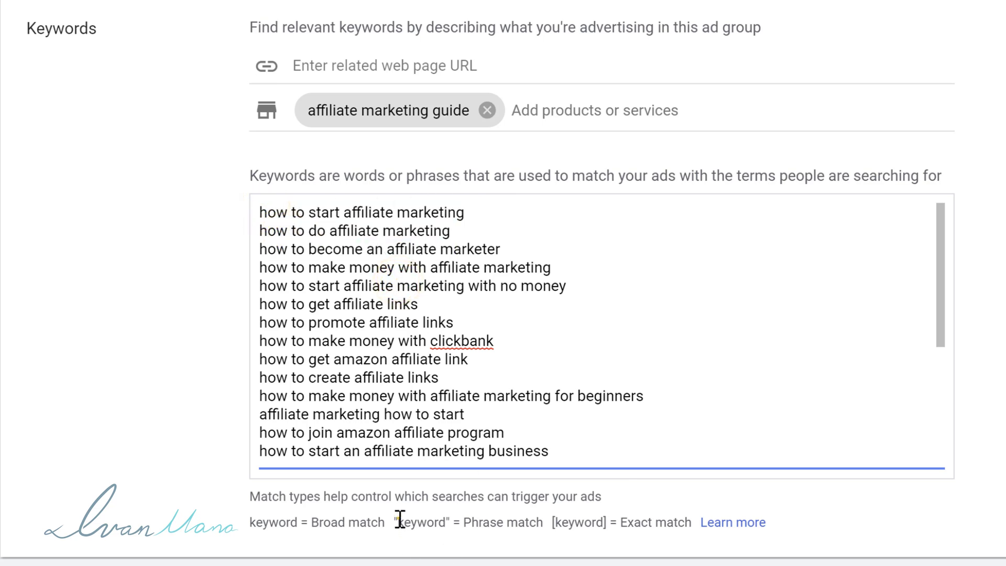
{"action": "left_click_drag", "start_coordinate": [398, 522], "coordinate": [536, 522]}
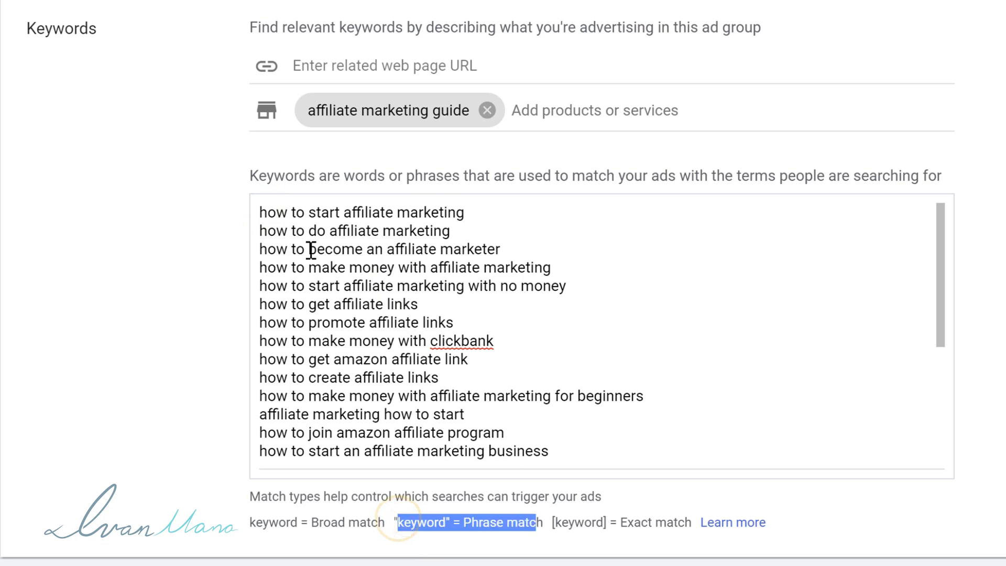
Make the first keyword phrase match with quotes, the second exact match with brackets, and save.
{"action": "left_click", "coordinate": [264, 219]}
{"action": "type", "text": "\""}
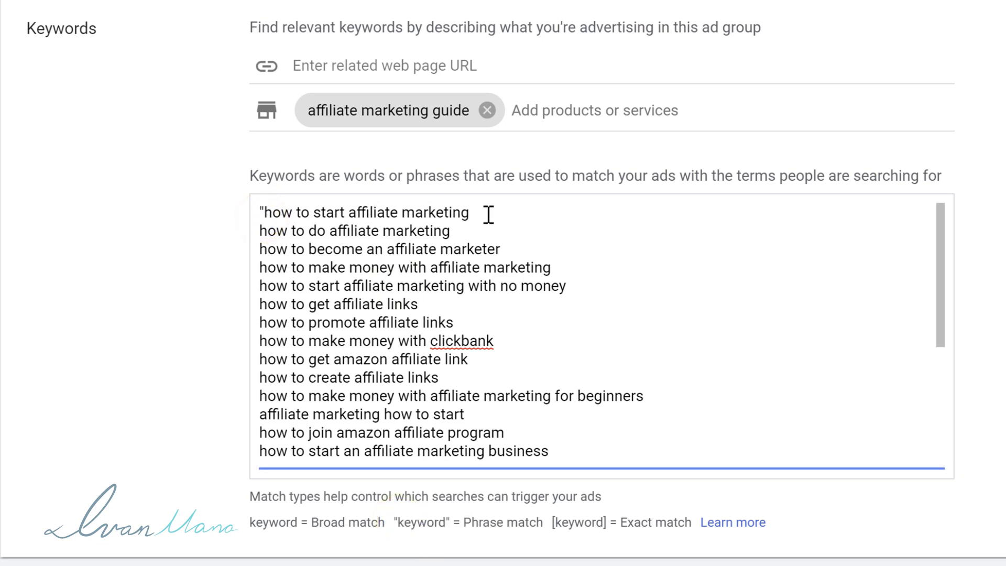
{"action": "left_click", "coordinate": [487, 215]}
{"action": "type", "text": "\""}
{"action": "left_click_drag", "start_coordinate": [481, 213], "coordinate": [254, 213]}
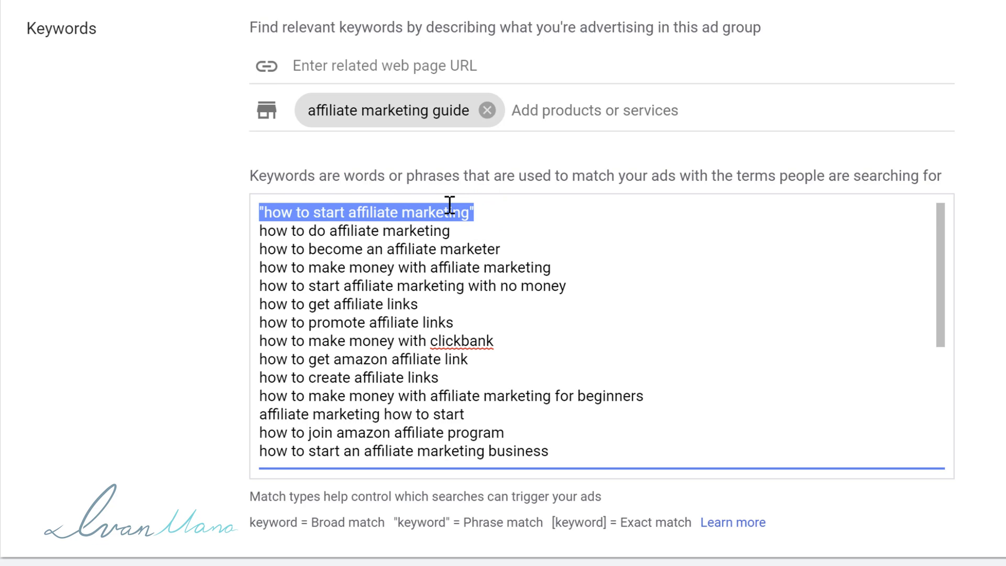
{"action": "left_click", "coordinate": [459, 231]}
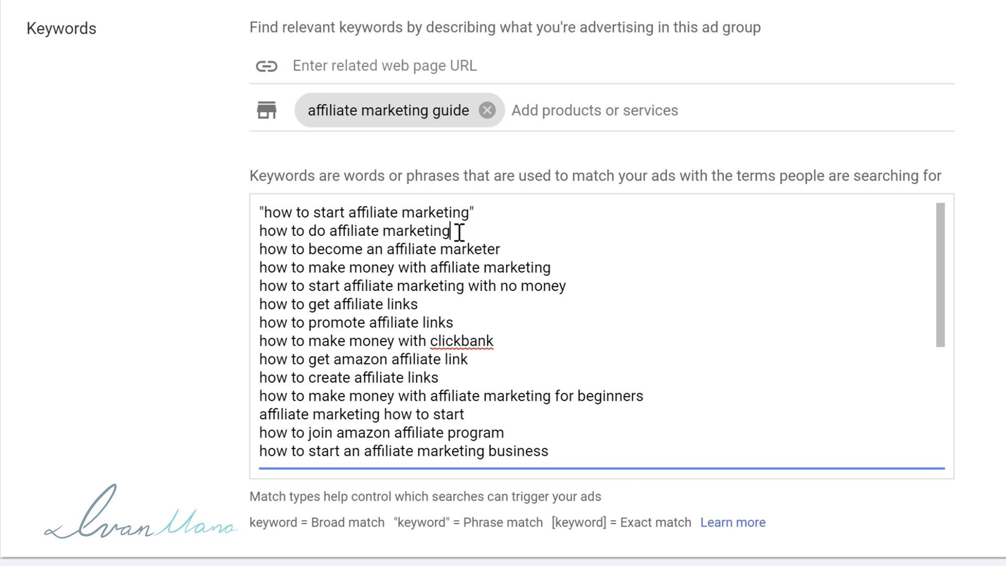
{"action": "type", "text": "]"}
{"action": "left_click", "coordinate": [259, 230]}
{"action": "type", "text": "["}
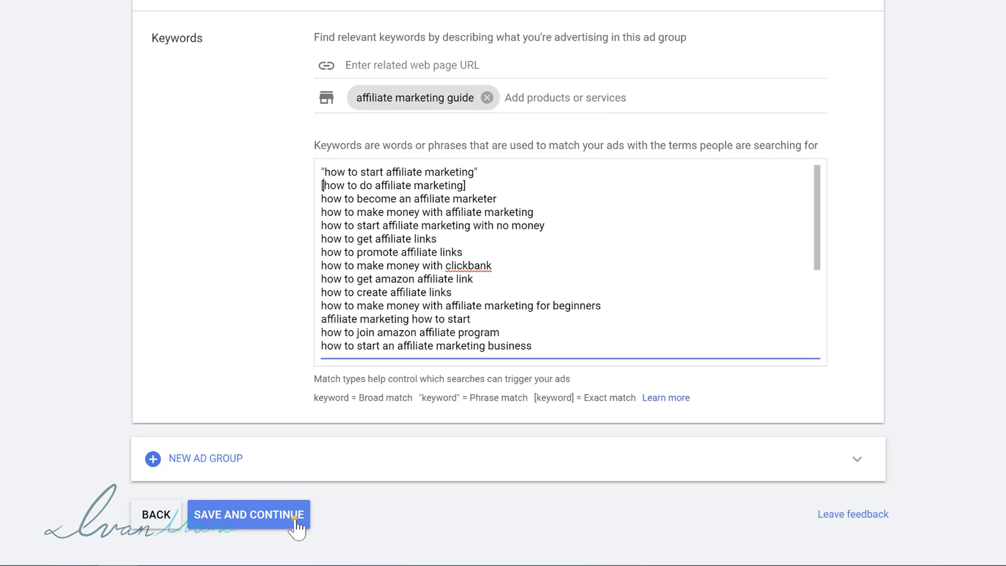
{"action": "left_click", "coordinate": [296, 525]}
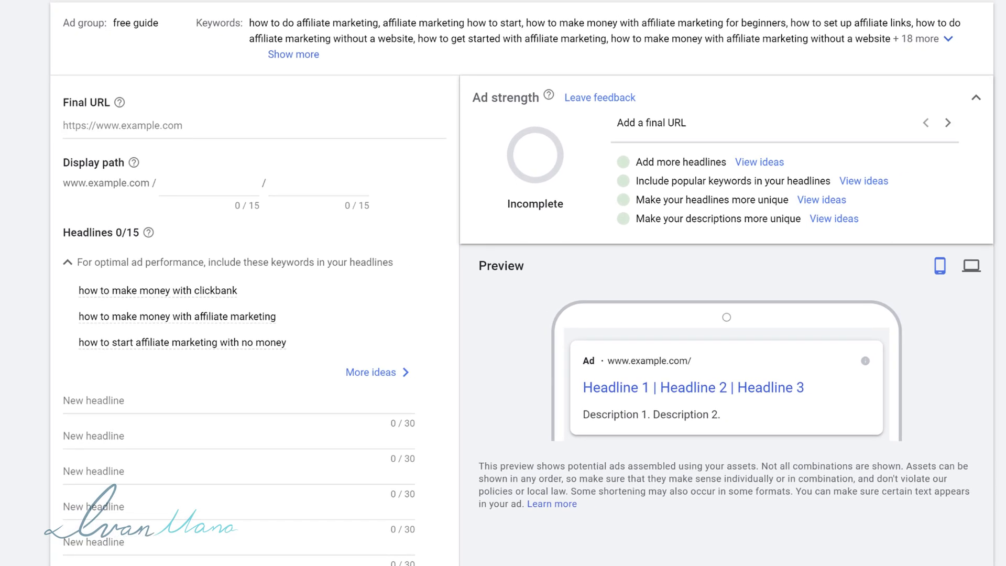
Enter the final URL and add four headlines, including 'Learn How to Make Money Online' and '55-Page Affiliate Guide'.
{"action": "left_click", "coordinate": [121, 125]}
{"action": "type", "text": "https://www.ivanmana.com"}
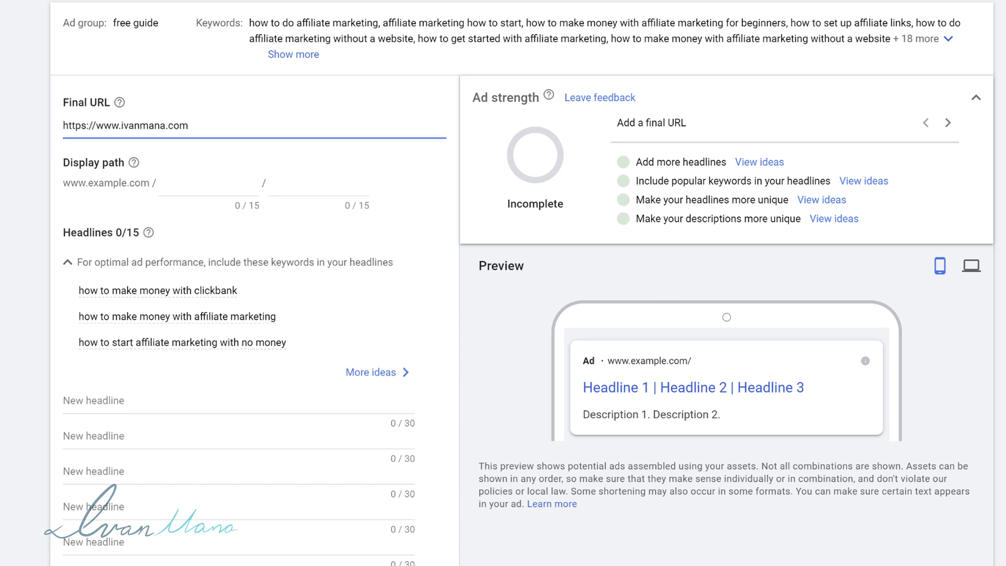
{"action": "scroll", "coordinate": [144, 83], "scroll_direction": "down", "scroll_amount": 6}
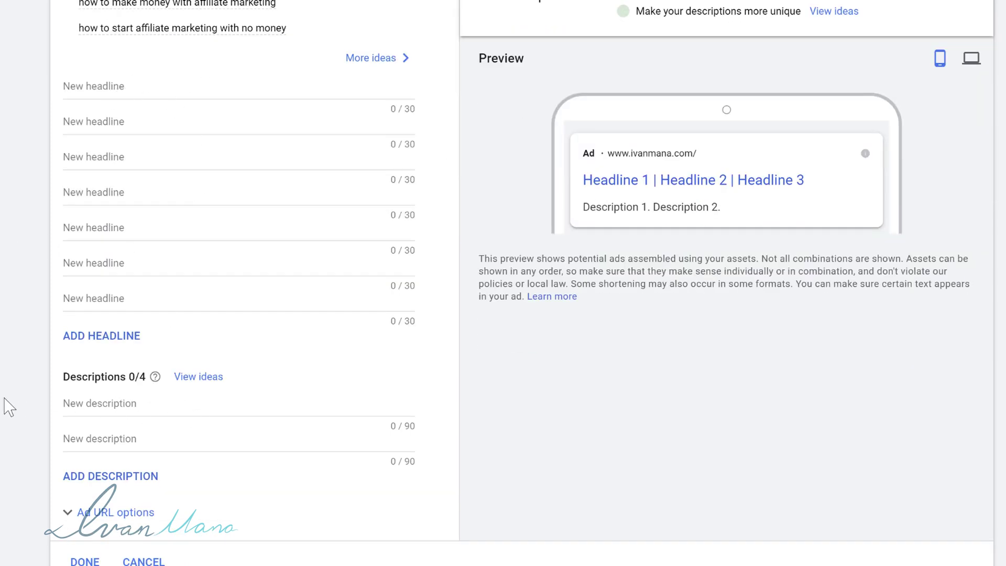
{"action": "left_click", "coordinate": [98, 85]}
{"action": "left_click", "coordinate": [105, 142]}
{"action": "left_click", "coordinate": [130, 190]}
{"action": "type", "text": "Learn How to Make Money Online"}
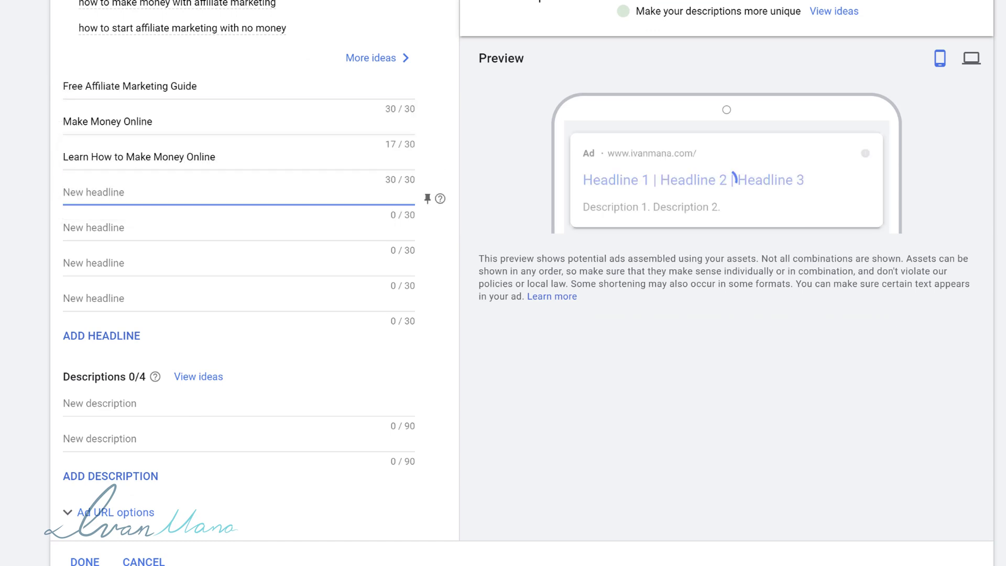
{"action": "key", "text": "Tab"}
{"action": "type", "text": "55-Page Affiliate Guide"}
Add two suggested descriptions and change 'FREE' to 'Free' in the second one.
{"action": "left_click", "coordinate": [89, 403]}
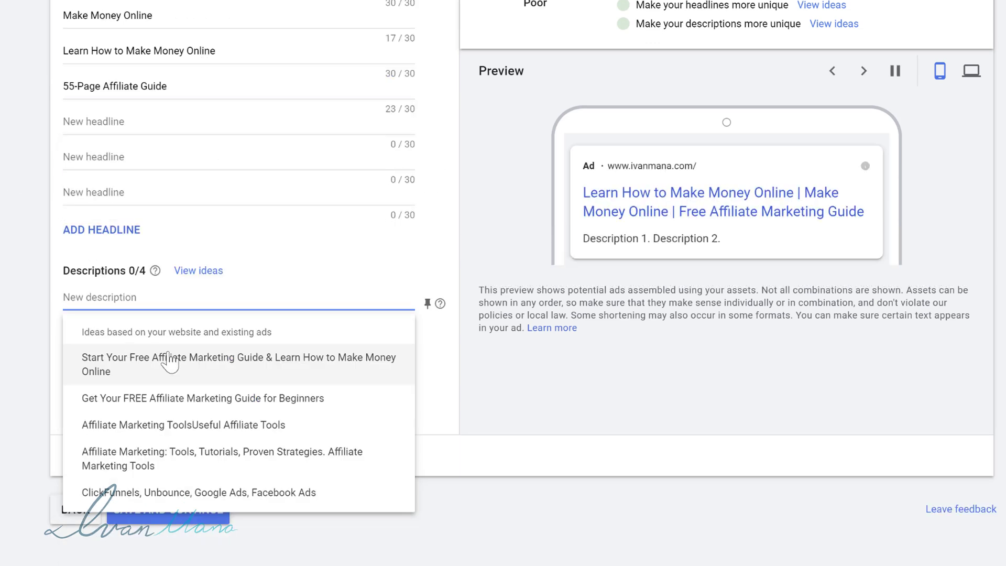
{"action": "left_click", "coordinate": [197, 361]}
{"action": "left_click", "coordinate": [198, 393]}
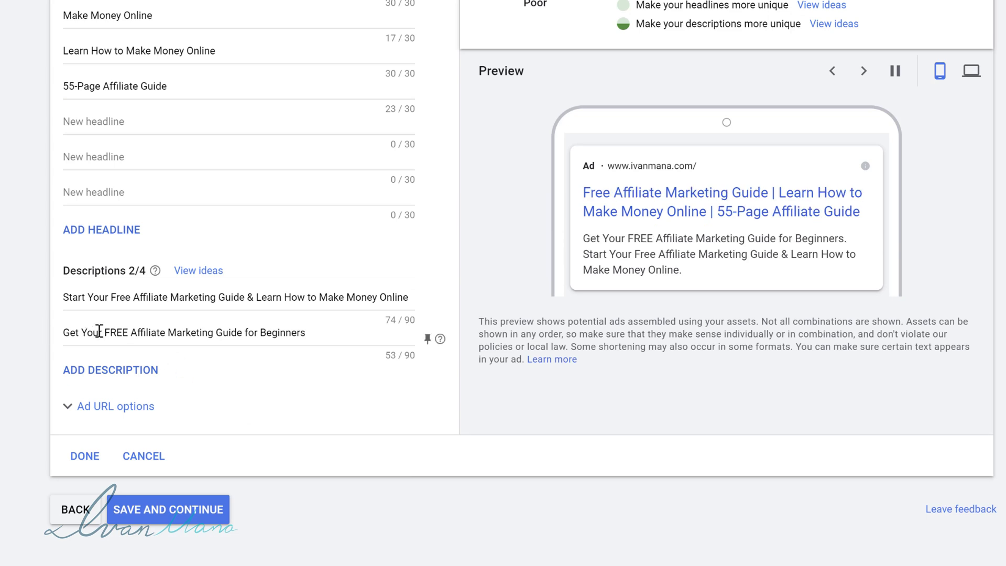
{"action": "left_click", "coordinate": [116, 334]}
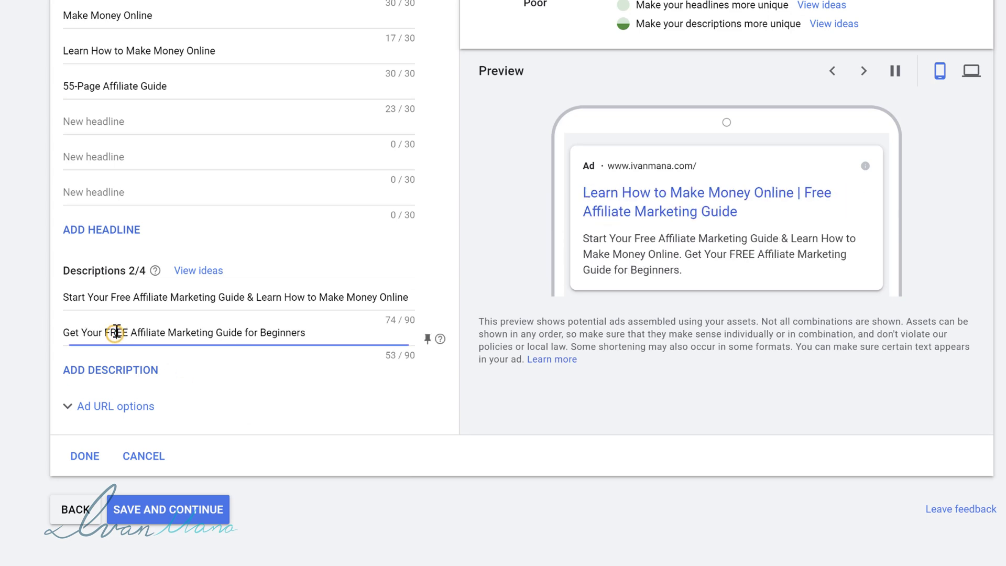
{"action": "double_click", "coordinate": [119, 333]}
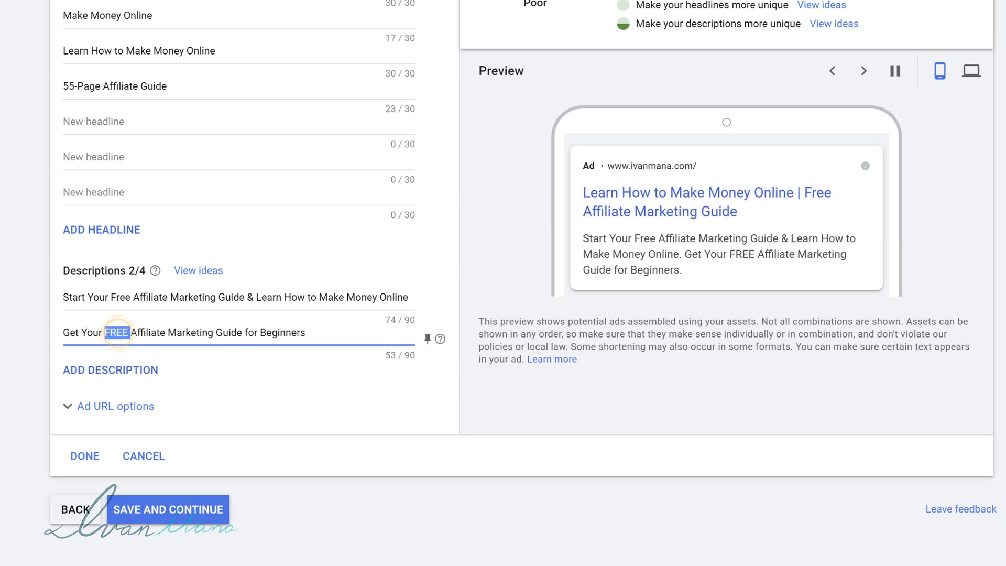
{"action": "key", "text": "BackSpace"}
{"action": "type", "text": "Free"}
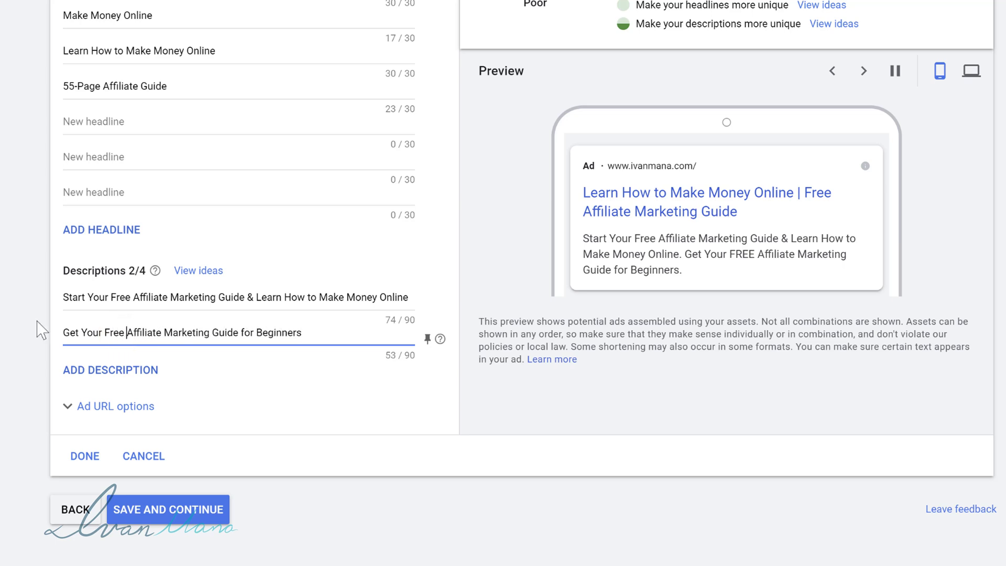
Preview the ad on desktop, then switch the preview back to mobile.
{"action": "scroll", "coordinate": [32, 339], "scroll_direction": "up", "scroll_amount": 3}
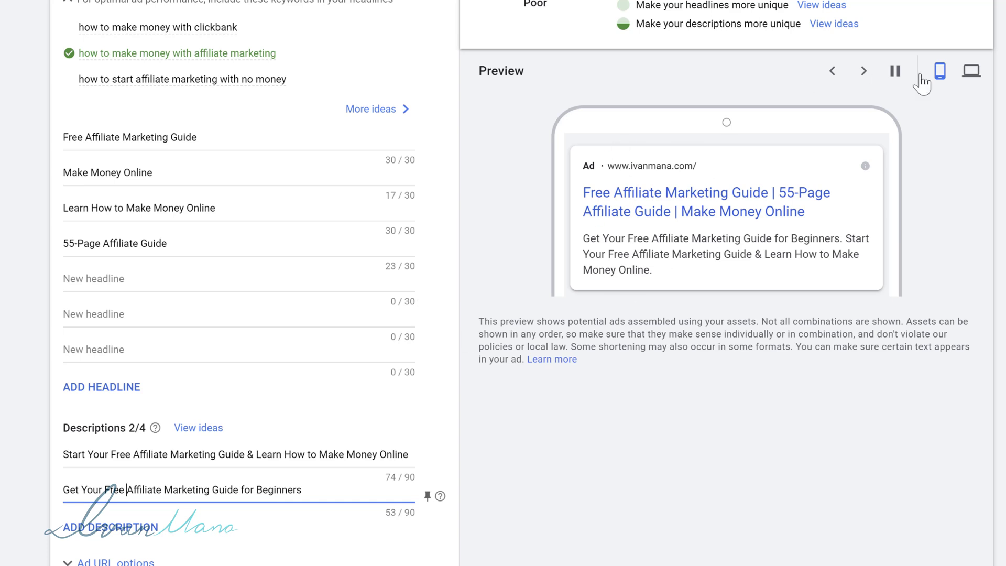
{"action": "left_click", "coordinate": [972, 70]}
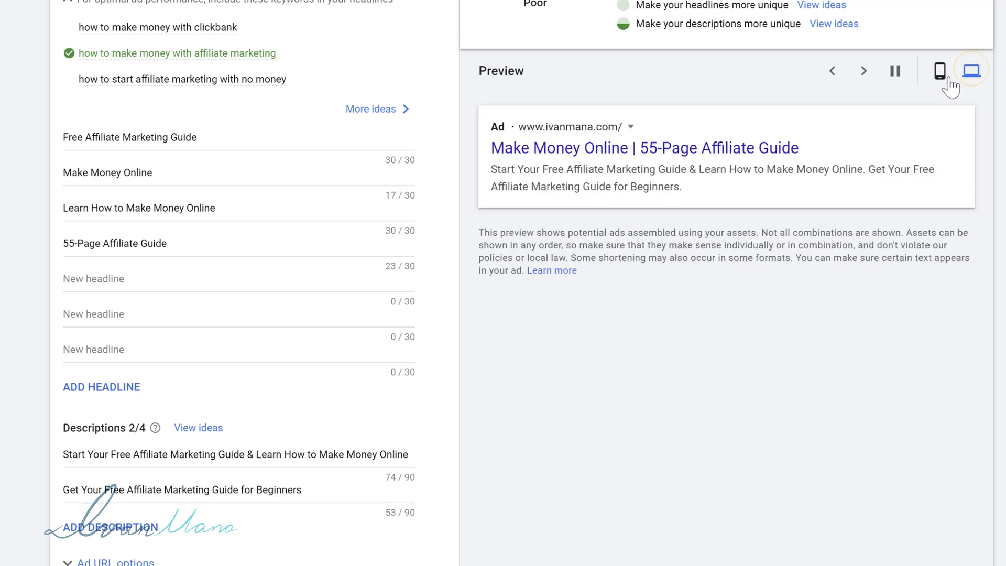
{"action": "left_click", "coordinate": [940, 74]}
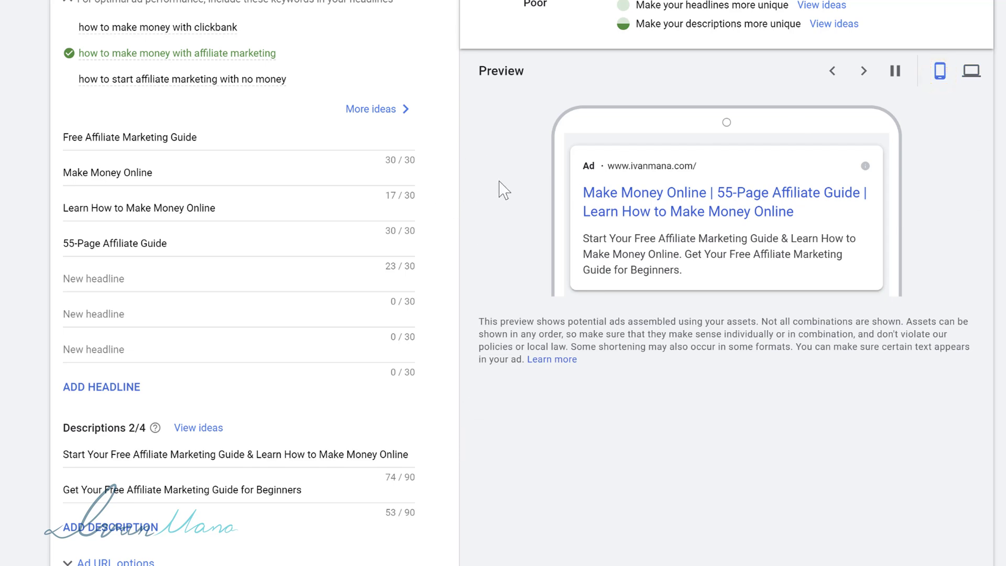
{"action": "mouse_move", "coordinate": [436, 149]}
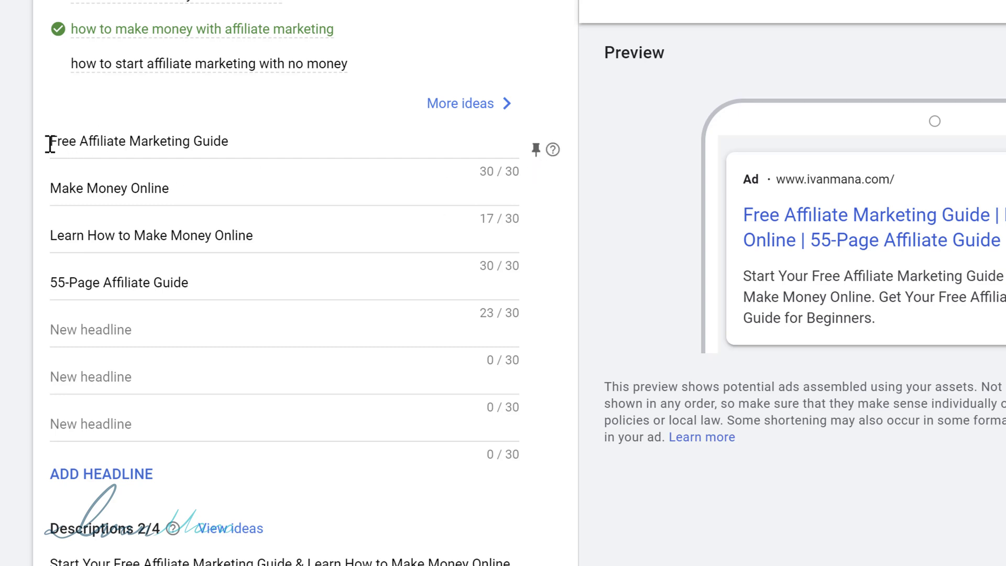
{"action": "left_click", "coordinate": [948, 218]}
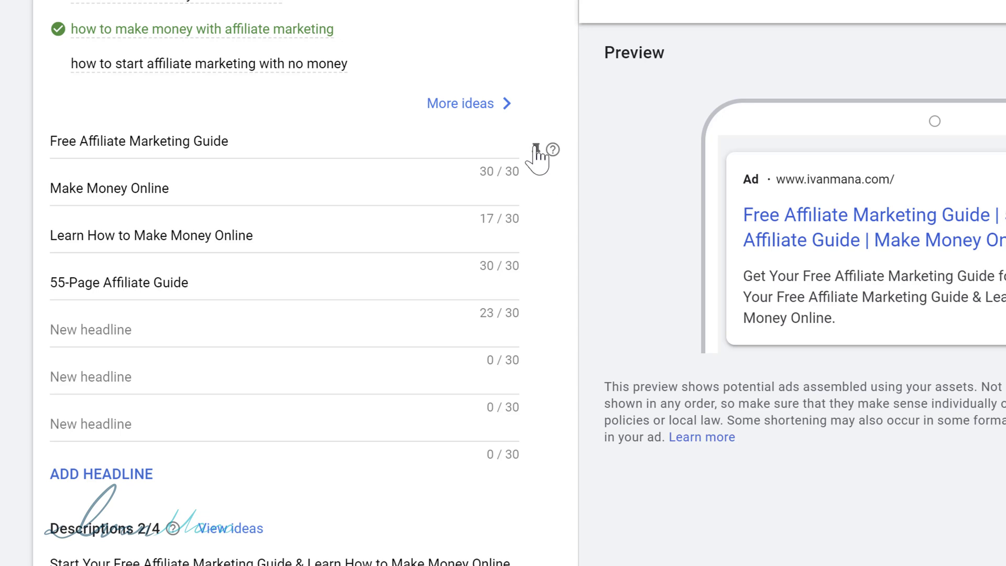
Pin the first headline to position 1 and the third headline to position 2.
{"action": "left_click", "coordinate": [536, 150]}
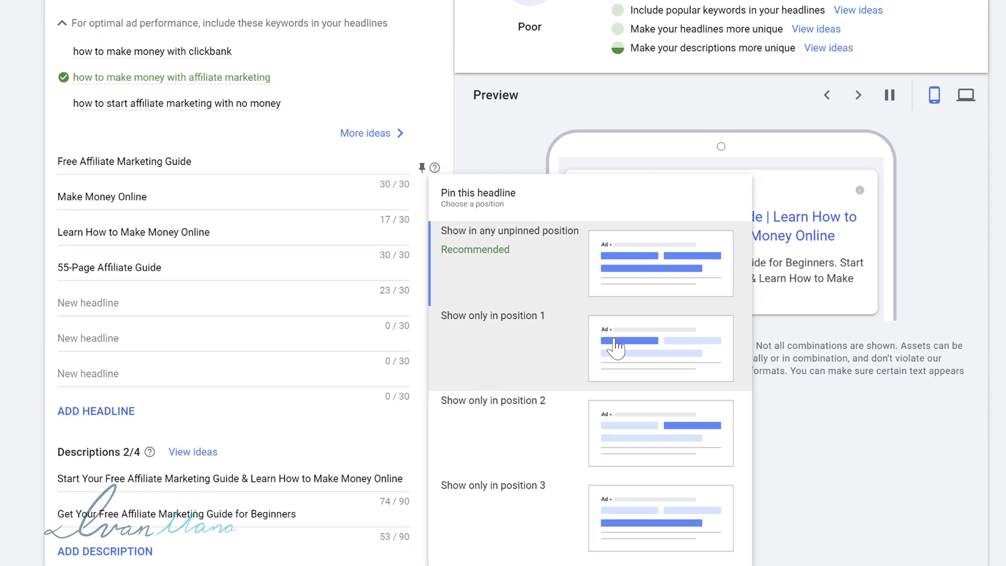
{"action": "left_click", "coordinate": [575, 341]}
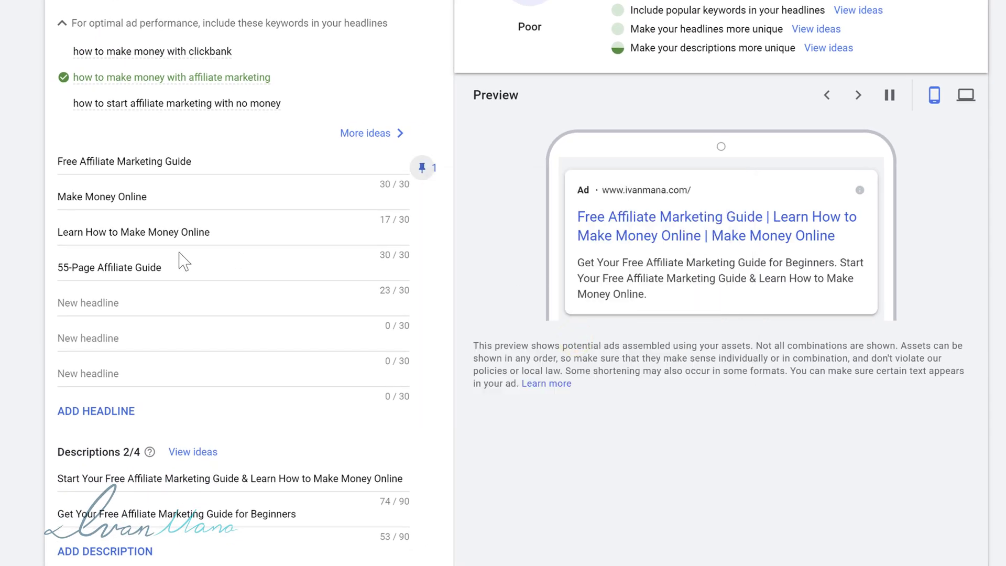
{"action": "left_click_drag", "start_coordinate": [68, 232], "coordinate": [205, 232]}
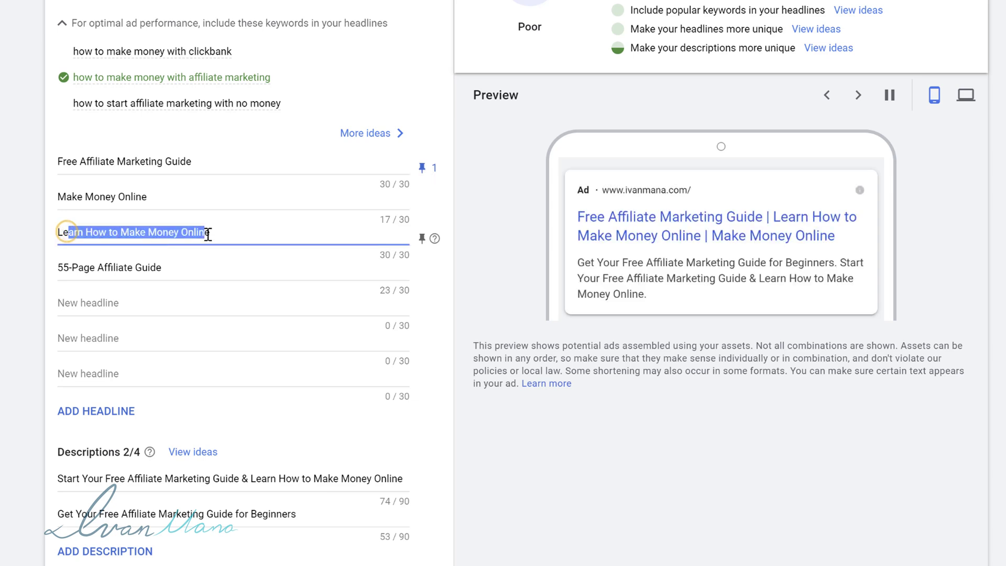
{"action": "left_click", "coordinate": [487, 242]}
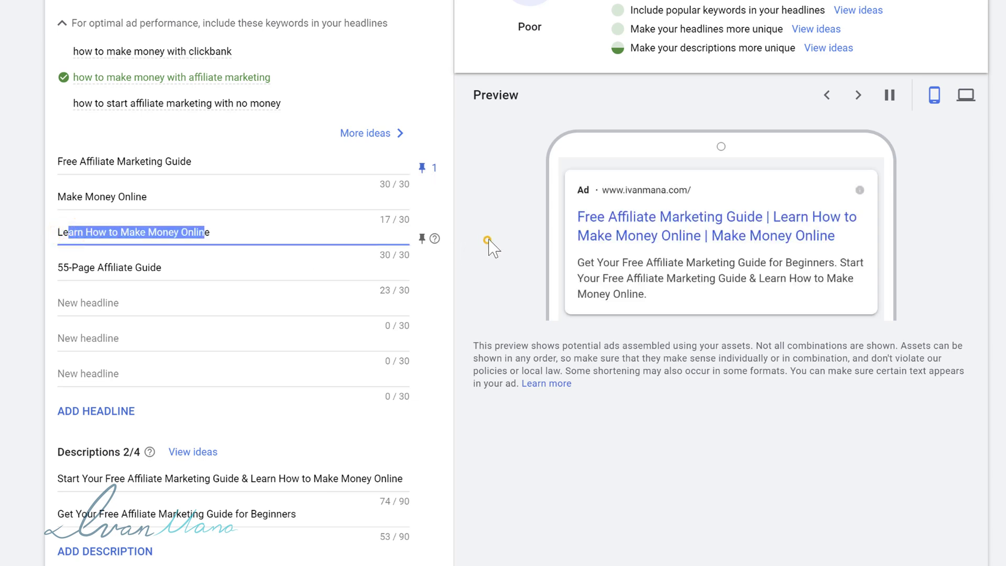
{"action": "left_click", "coordinate": [422, 239]}
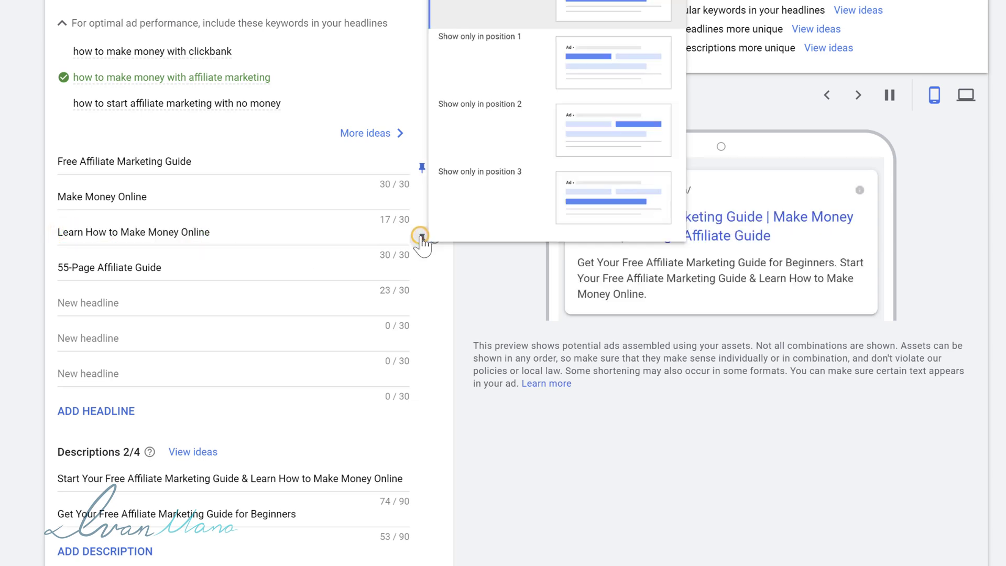
{"action": "left_click", "coordinate": [549, 110]}
Pin the first description to position 1 and the second to position 2.
{"action": "scroll", "coordinate": [462, 288], "scroll_direction": "down", "scroll_amount": 3}
{"action": "left_click", "coordinate": [422, 327]}
{"action": "left_click", "coordinate": [519, 181]}
{"action": "left_click", "coordinate": [423, 363]}
{"action": "left_click", "coordinate": [512, 295]}
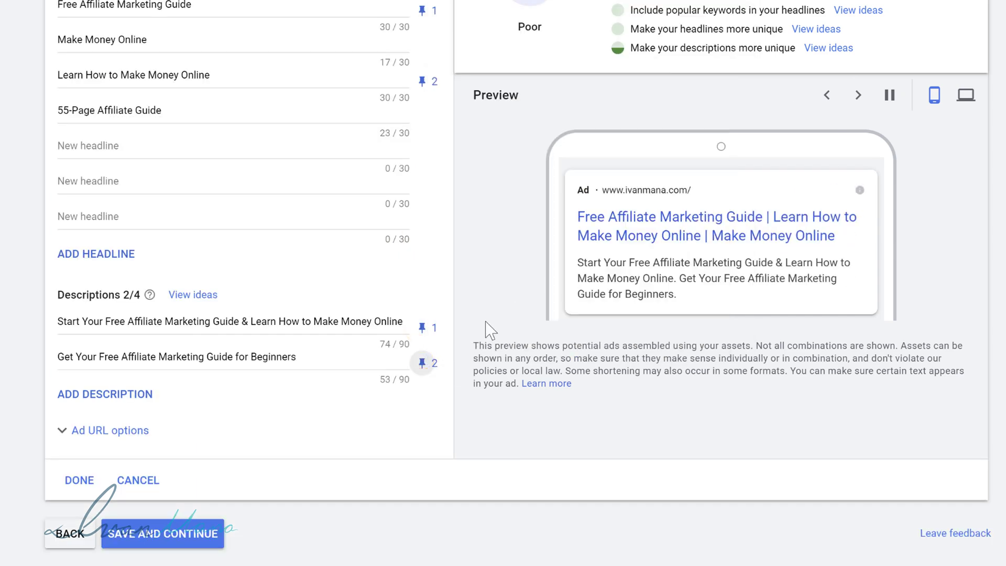
Save the ad, publish the free guide campaign, and confirm past the missing-information warning.
{"action": "left_click", "coordinate": [172, 535]}
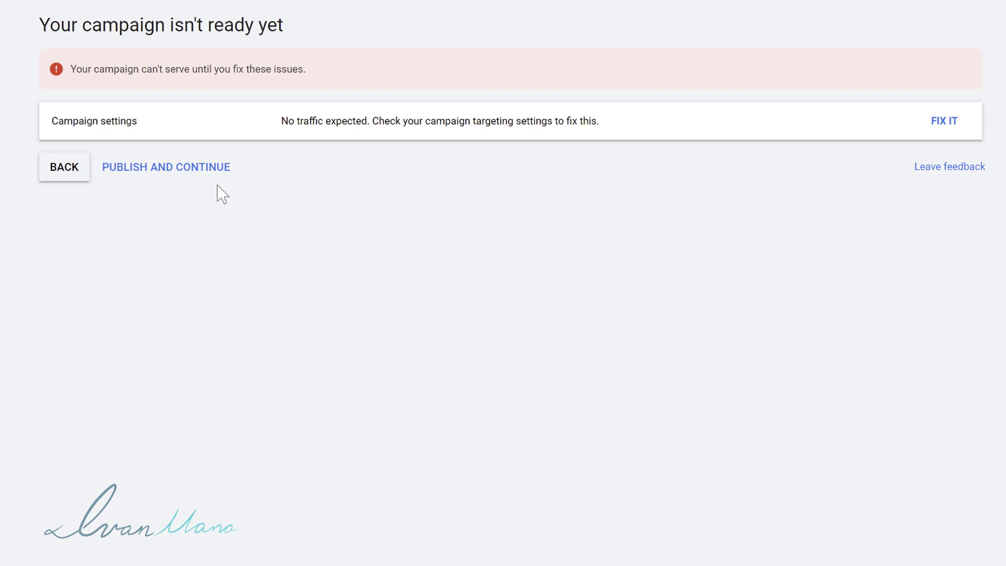
{"action": "left_click", "coordinate": [174, 168]}
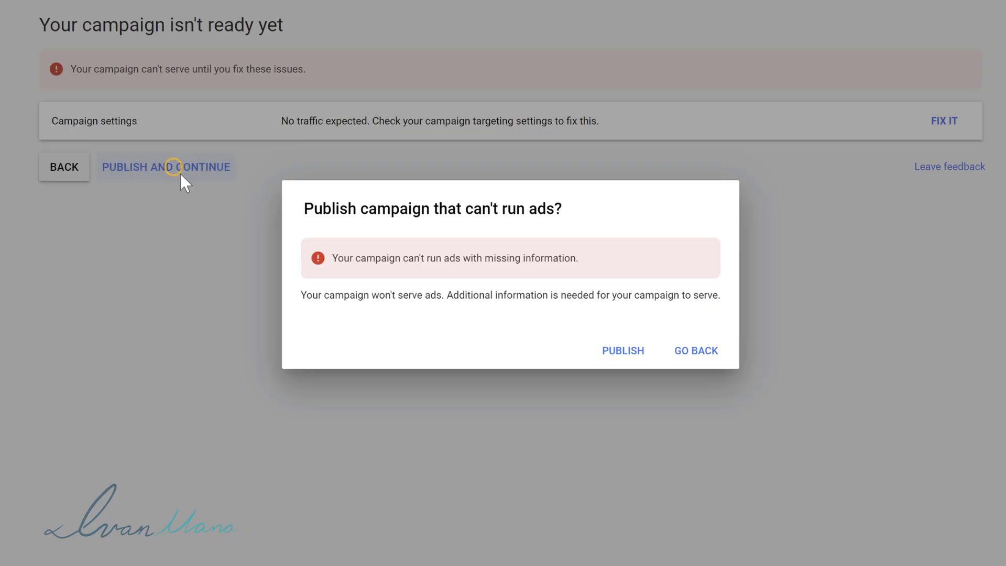
{"action": "left_click", "coordinate": [616, 350]}
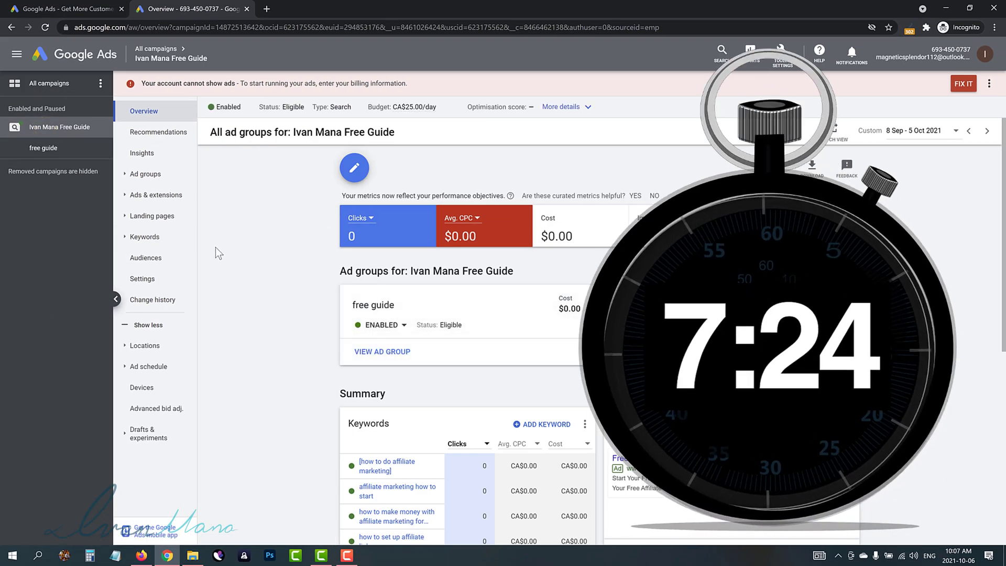
Open the free guide campaign's Ads list to see the responsive search ad under review.
{"action": "left_click", "coordinate": [139, 195]}
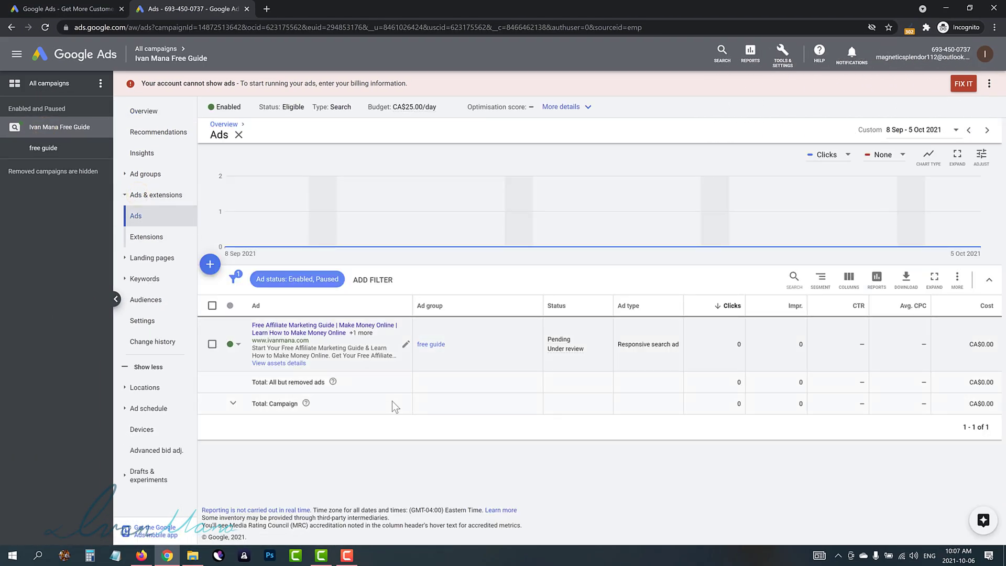